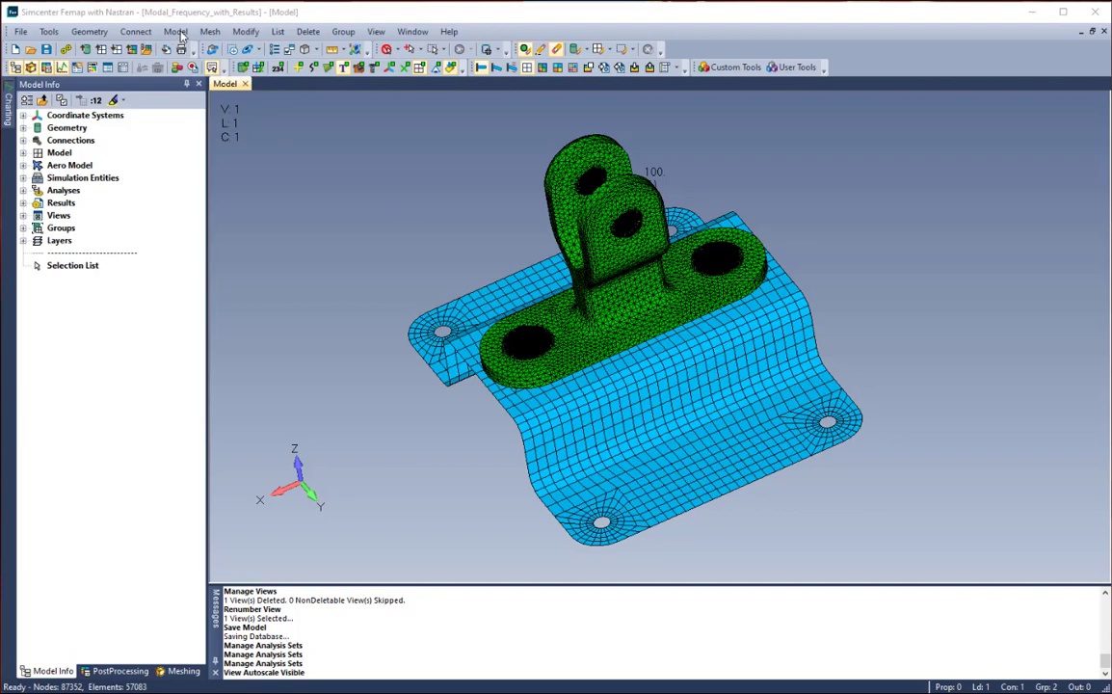
Create a new analysis set using Simcenter Nastran as the program and Frequency/Harmonic Response as the analysis type
click(175, 32)
click(223, 176)
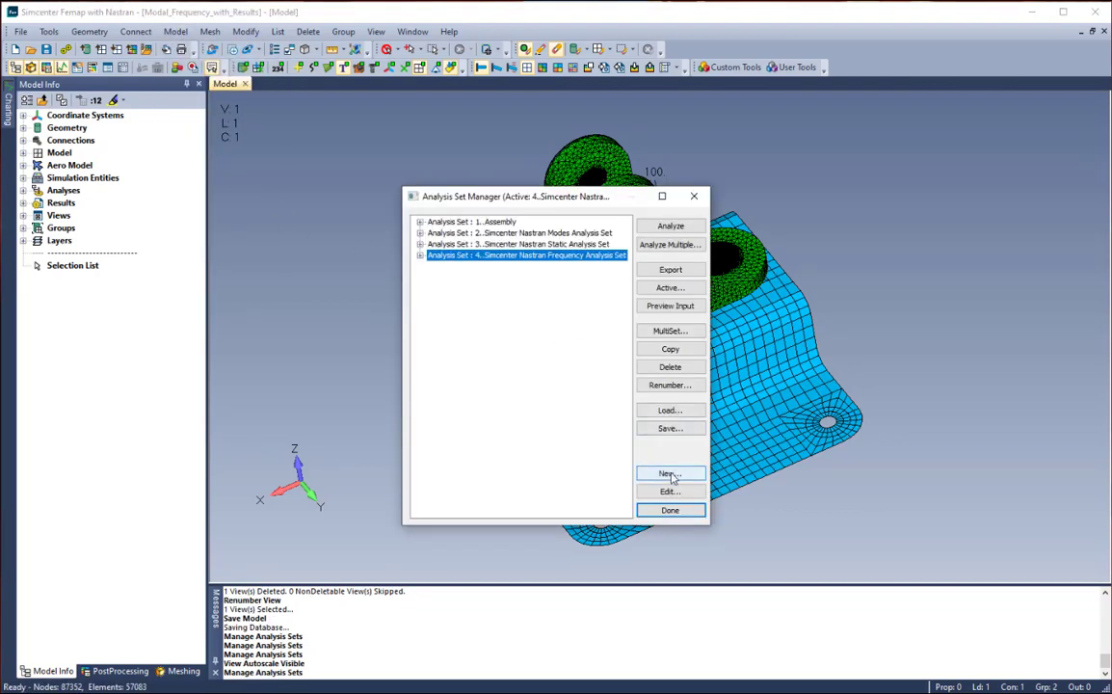
click(671, 474)
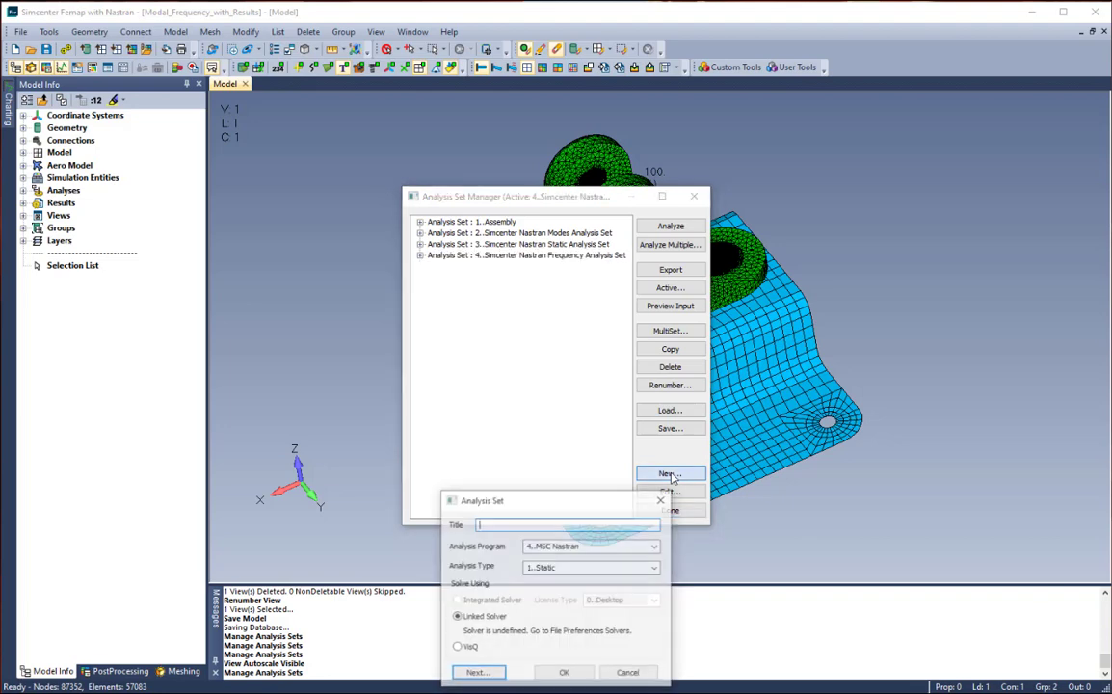
click(654, 547)
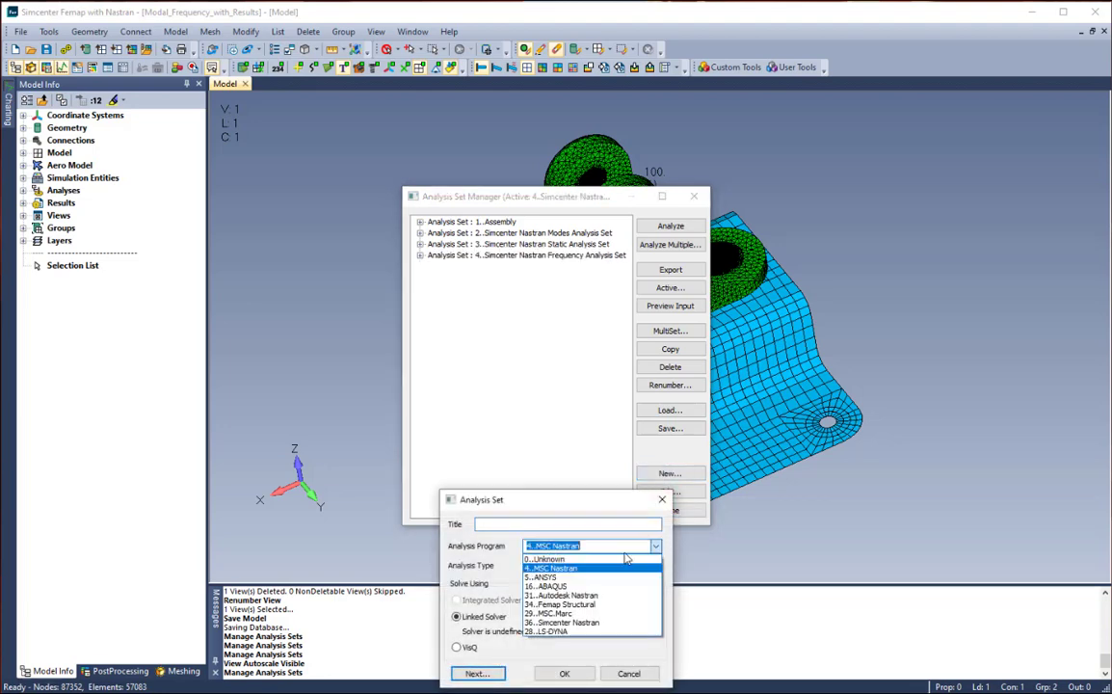
click(593, 623)
click(657, 567)
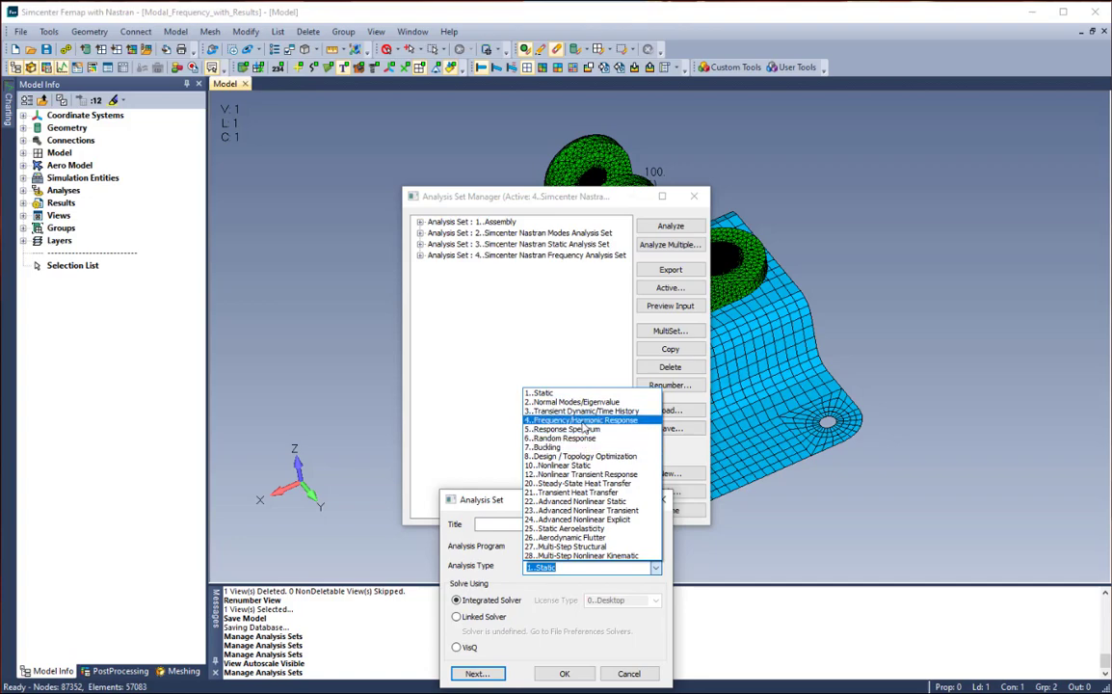
click(584, 422)
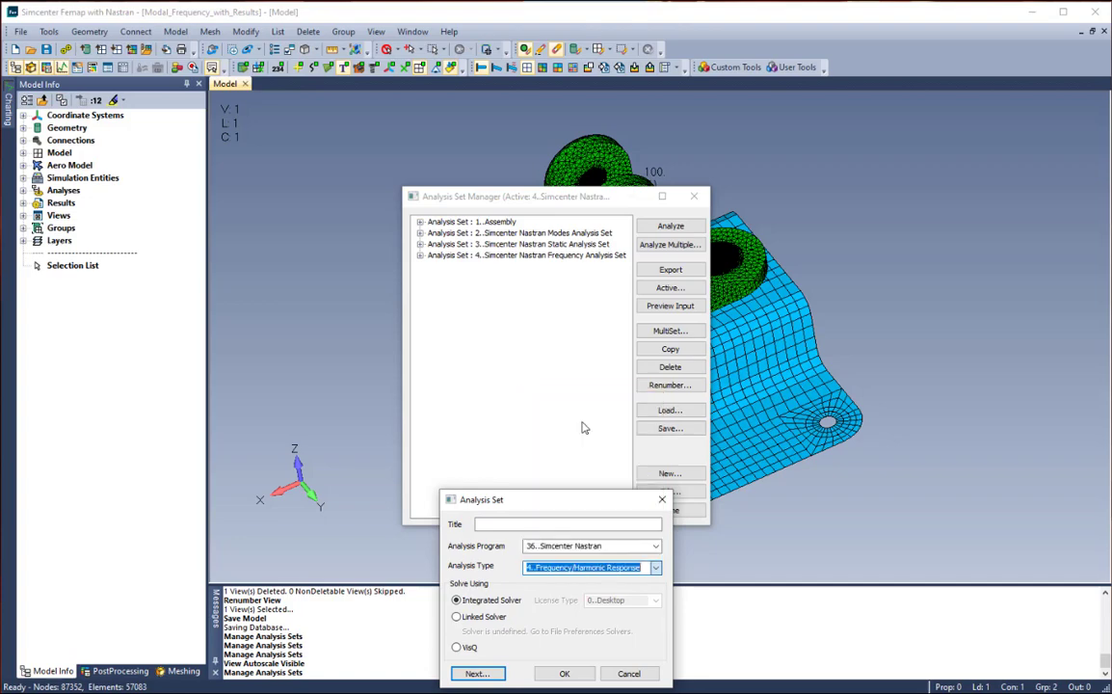
click(565, 673)
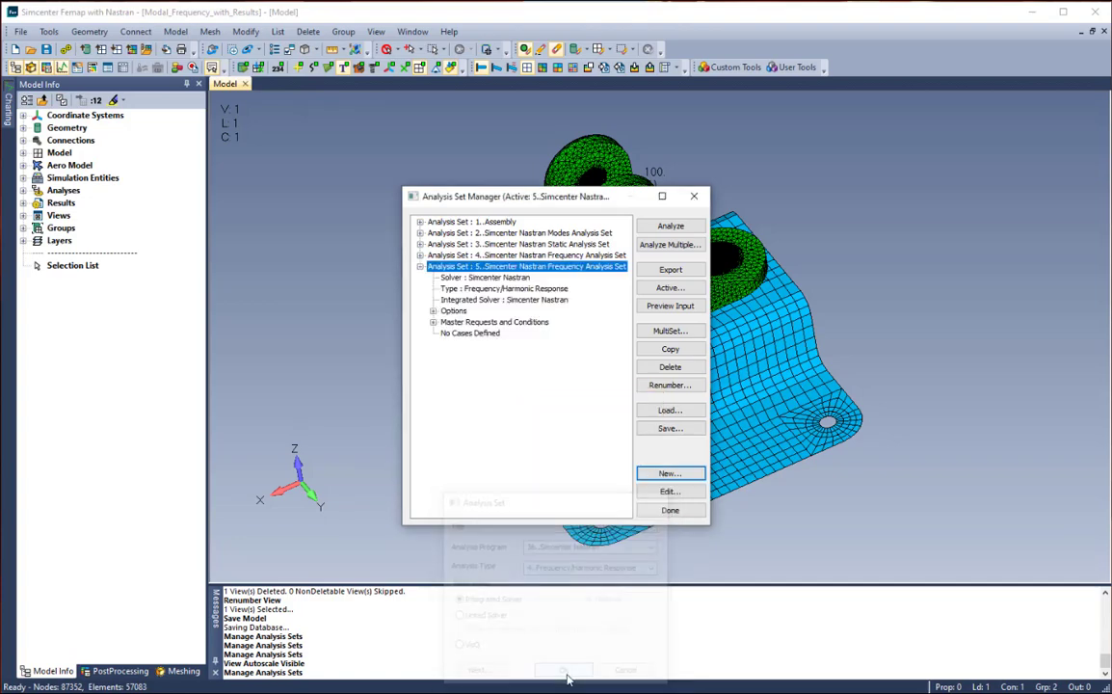
Set the new analysis set's solution type to Modal and review its dynamic options and solution frequencies
click(453, 311)
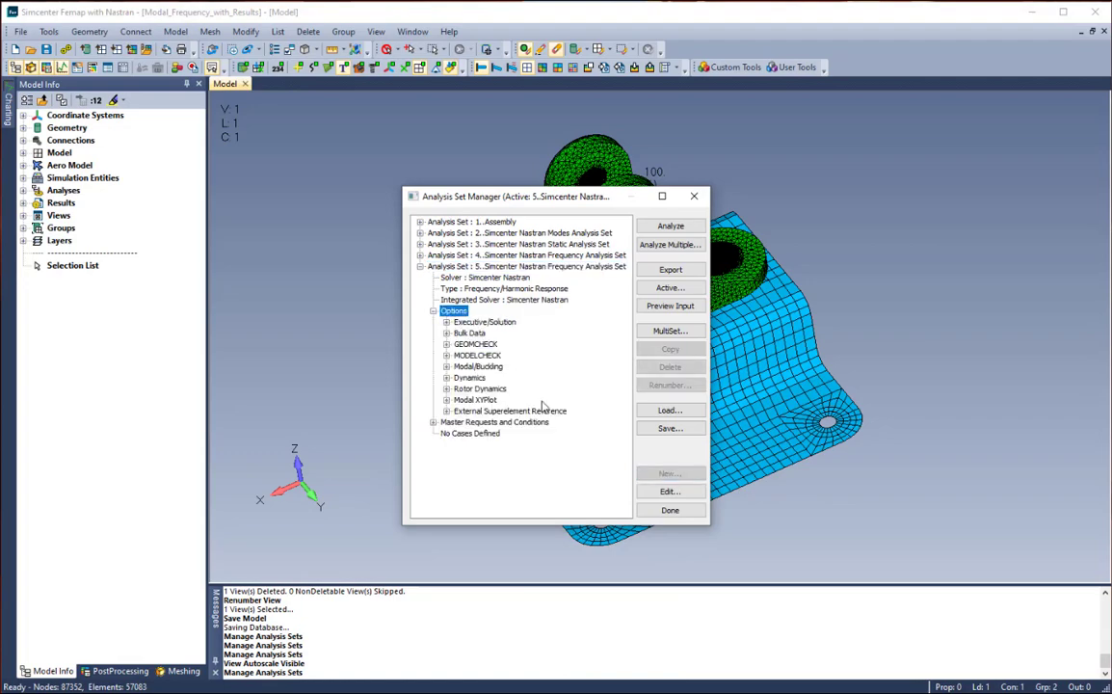
click(477, 366)
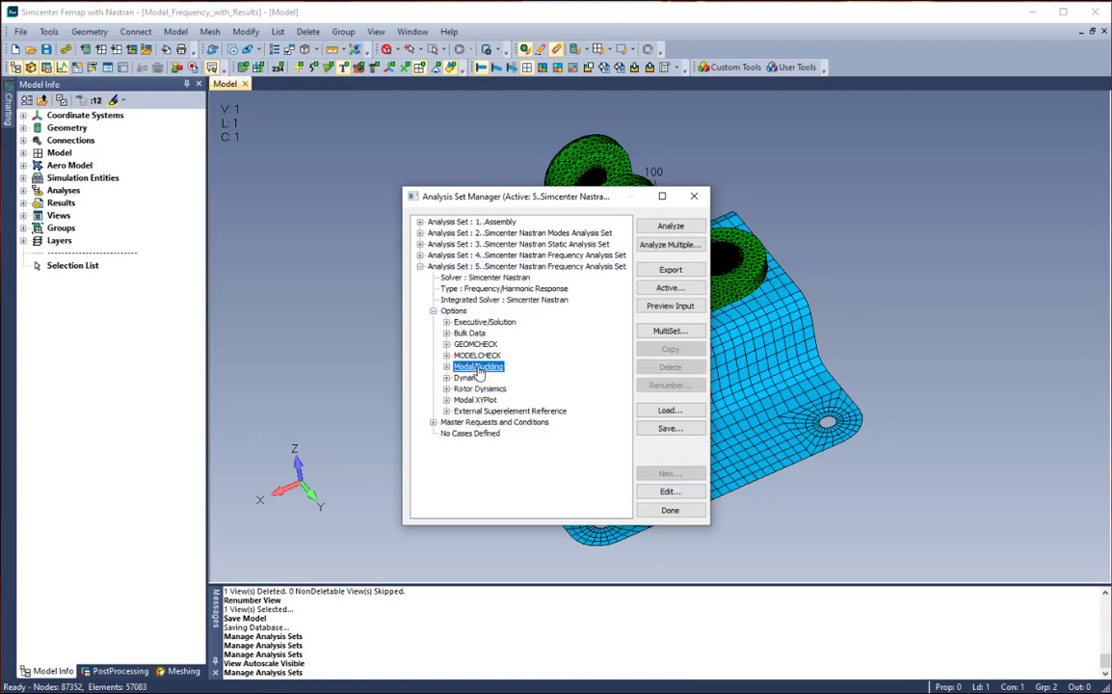
click(668, 492)
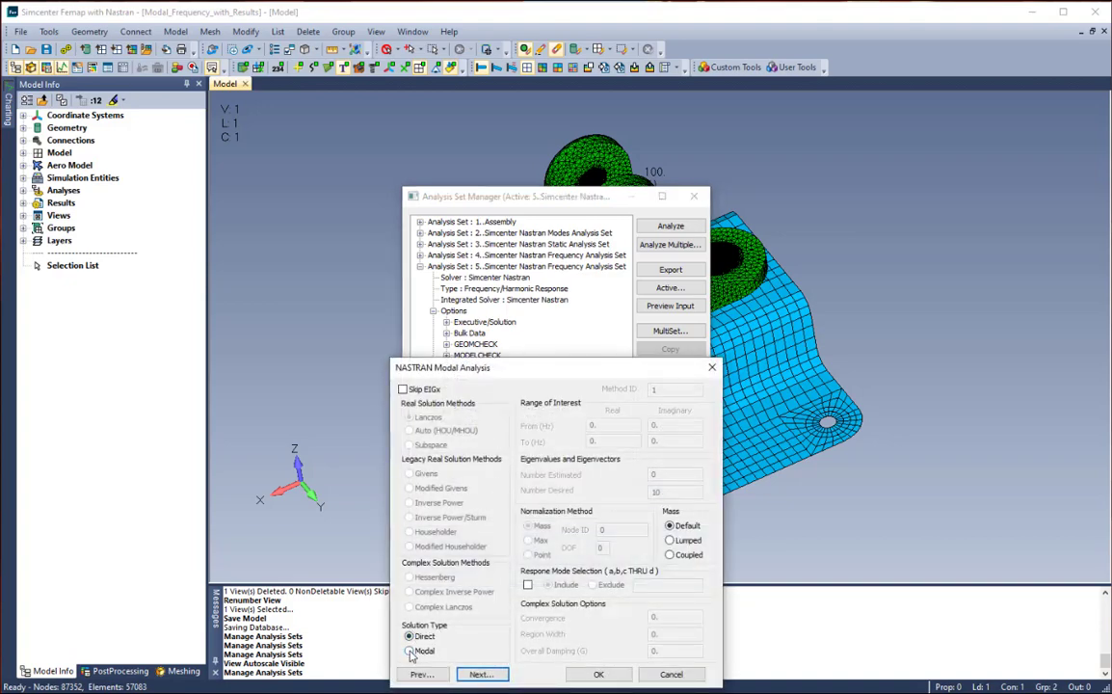
click(411, 651)
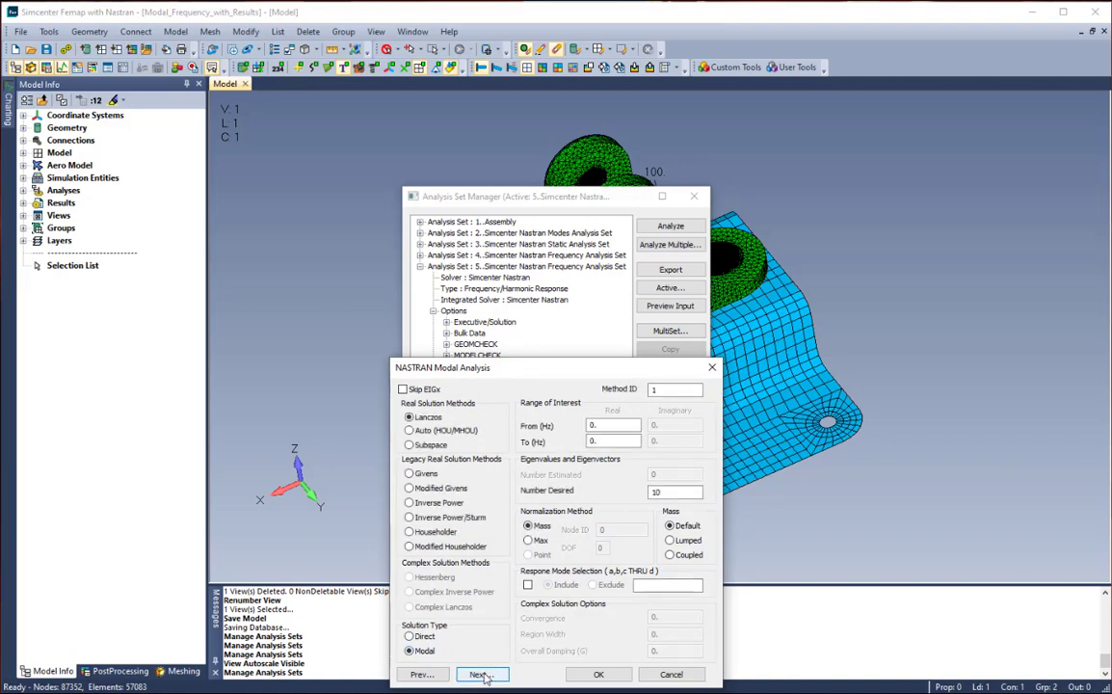
click(485, 677)
click(448, 249)
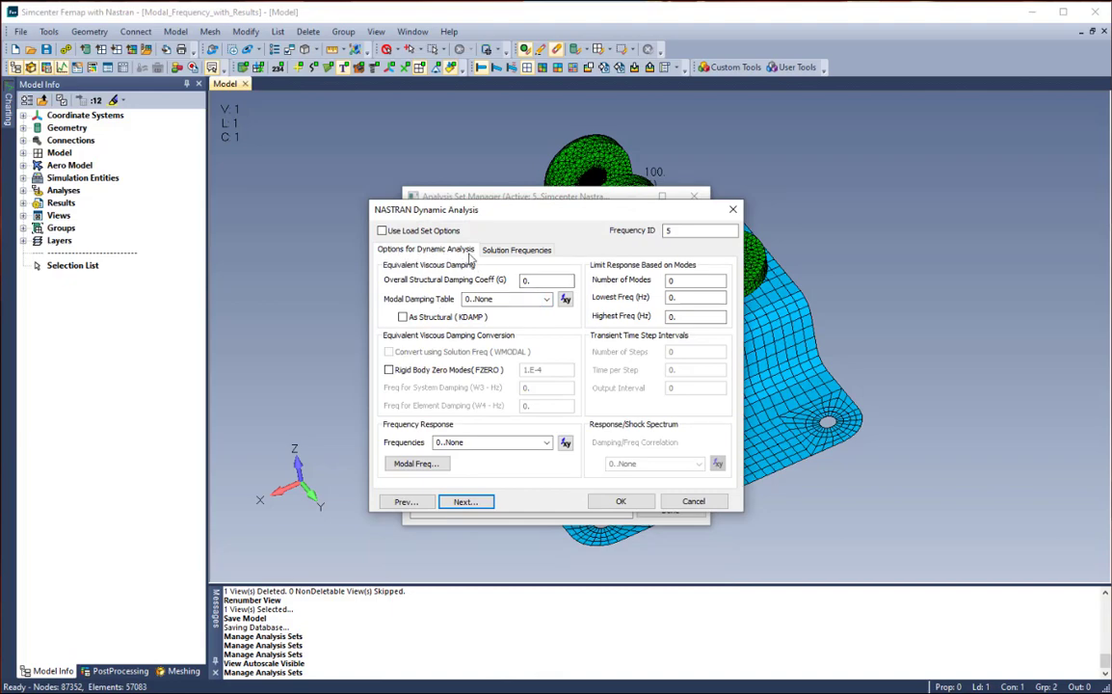
click(513, 250)
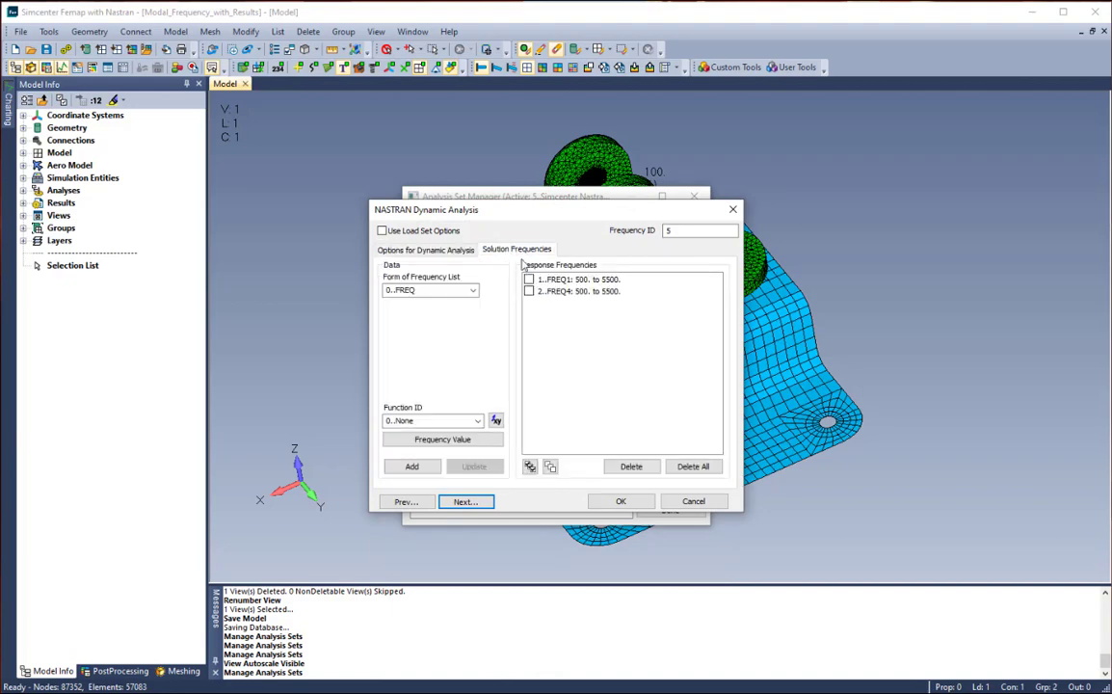
click(622, 502)
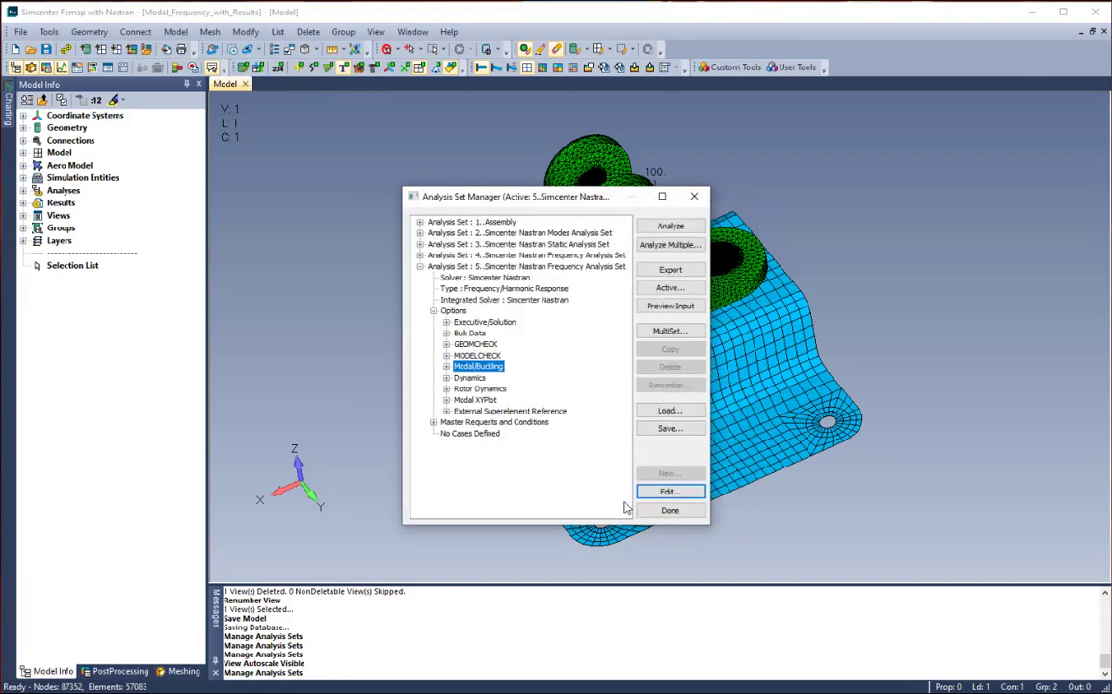
Add a Static analysis case to the new set with the Bolt Preload load set as its loads
click(468, 435)
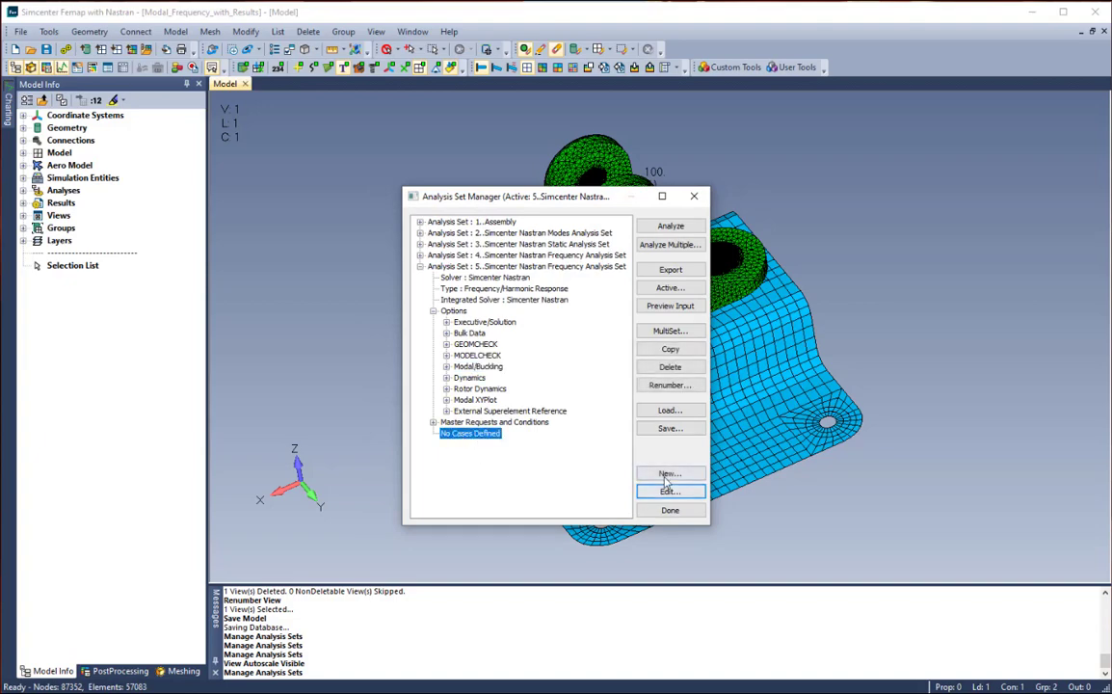
click(669, 474)
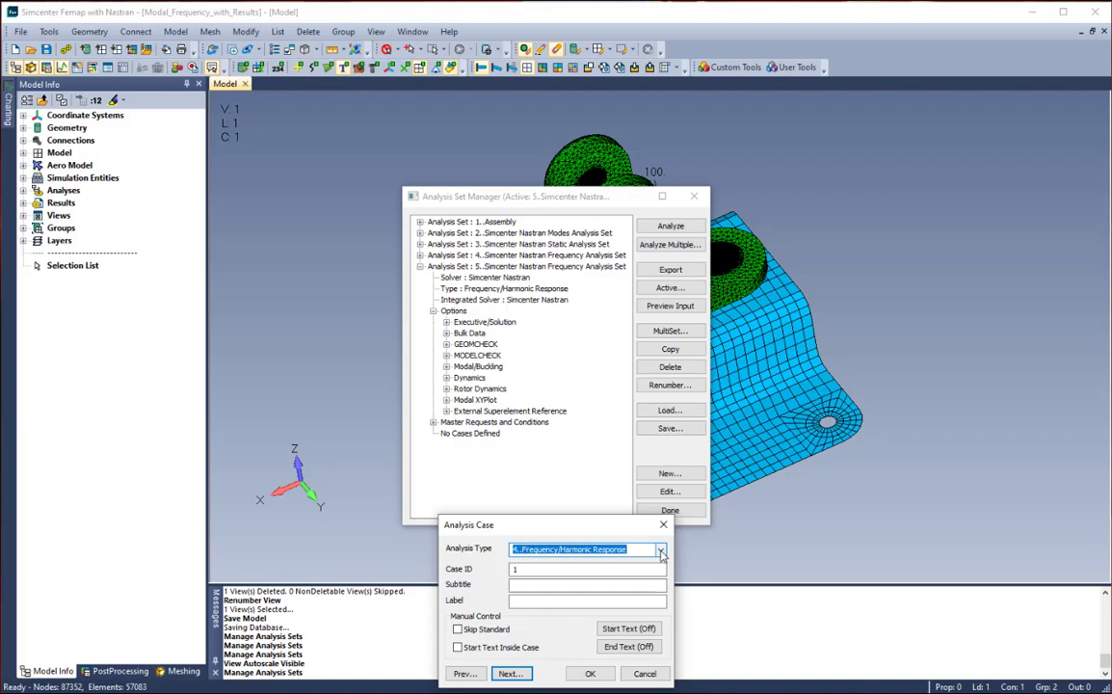
click(622, 549)
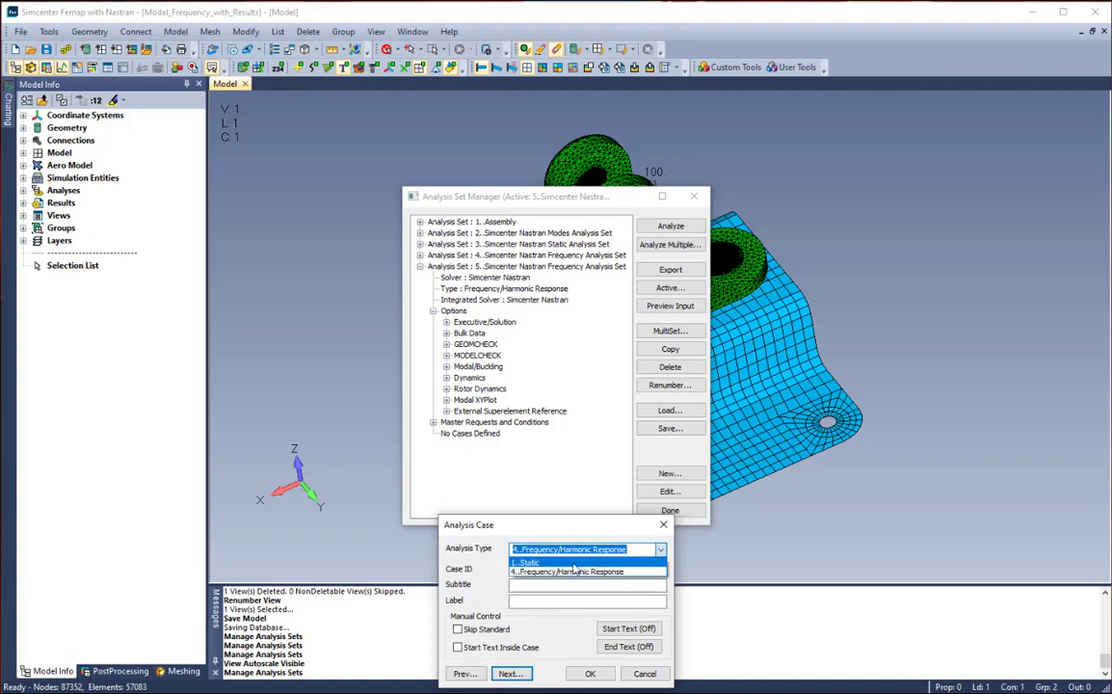
click(537, 563)
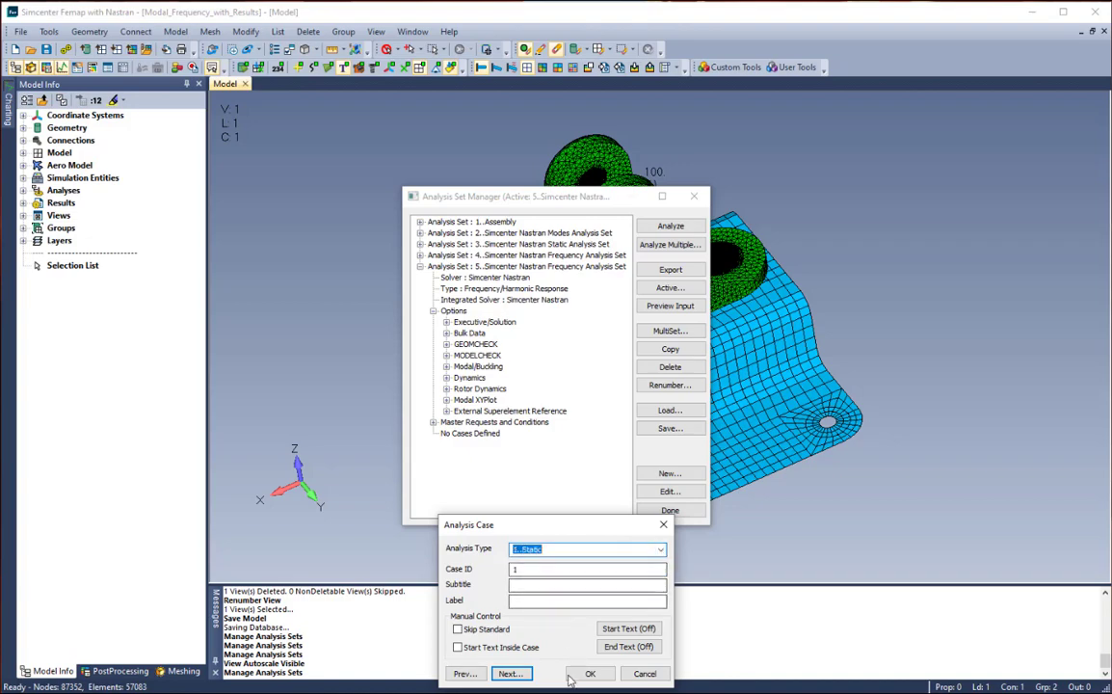
click(508, 675)
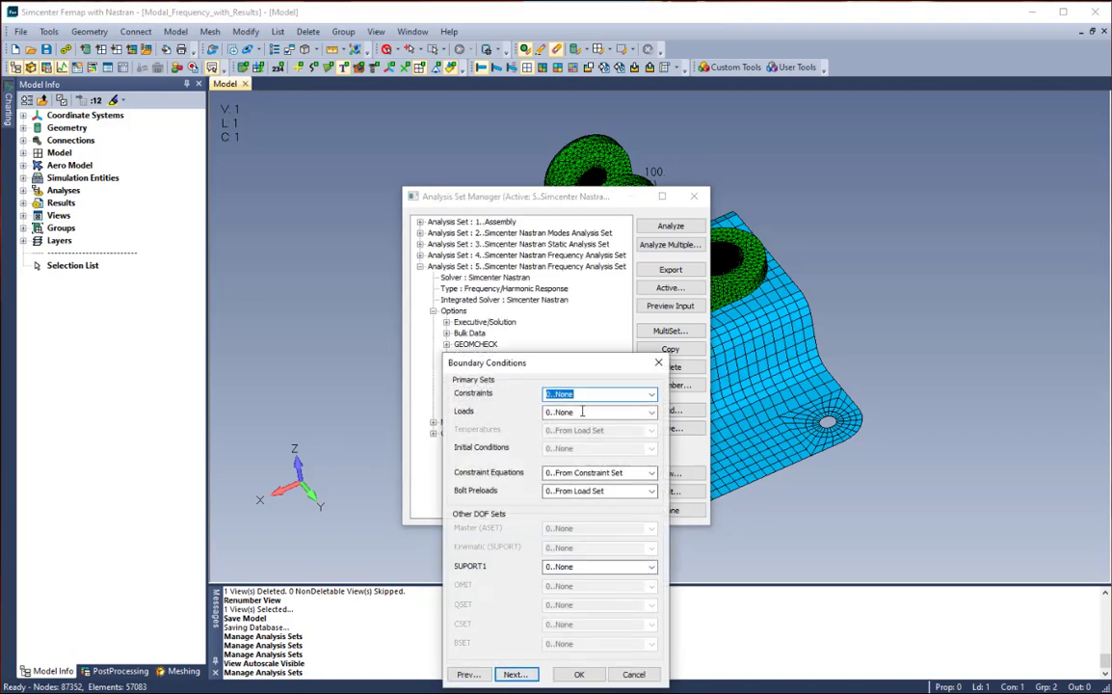
click(651, 412)
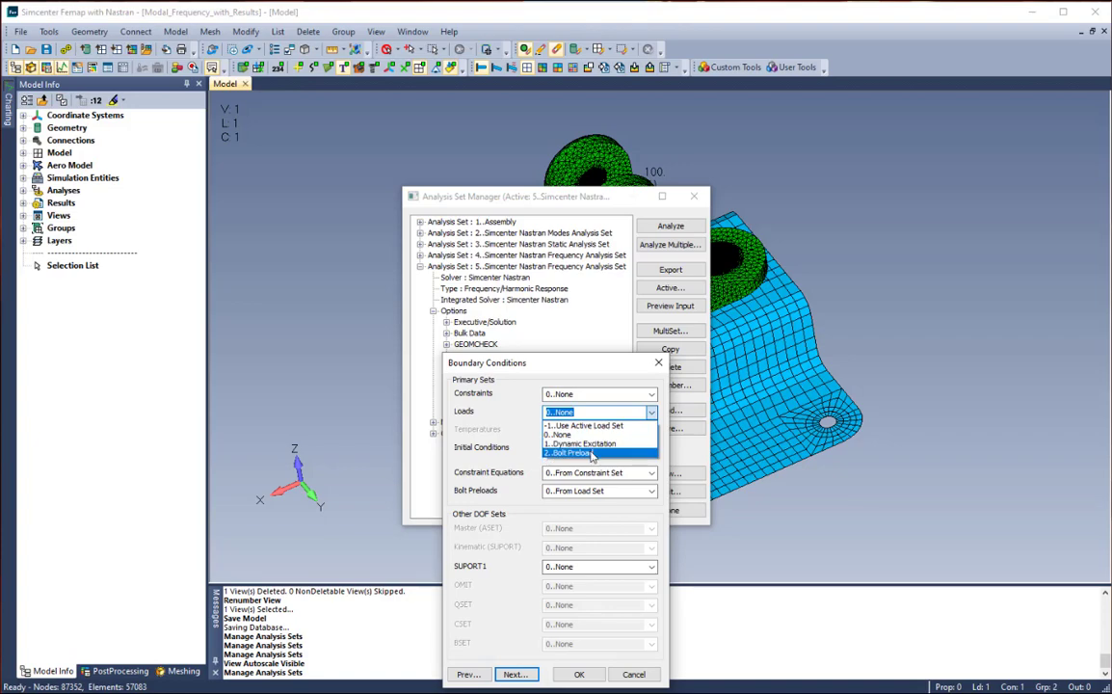
click(592, 454)
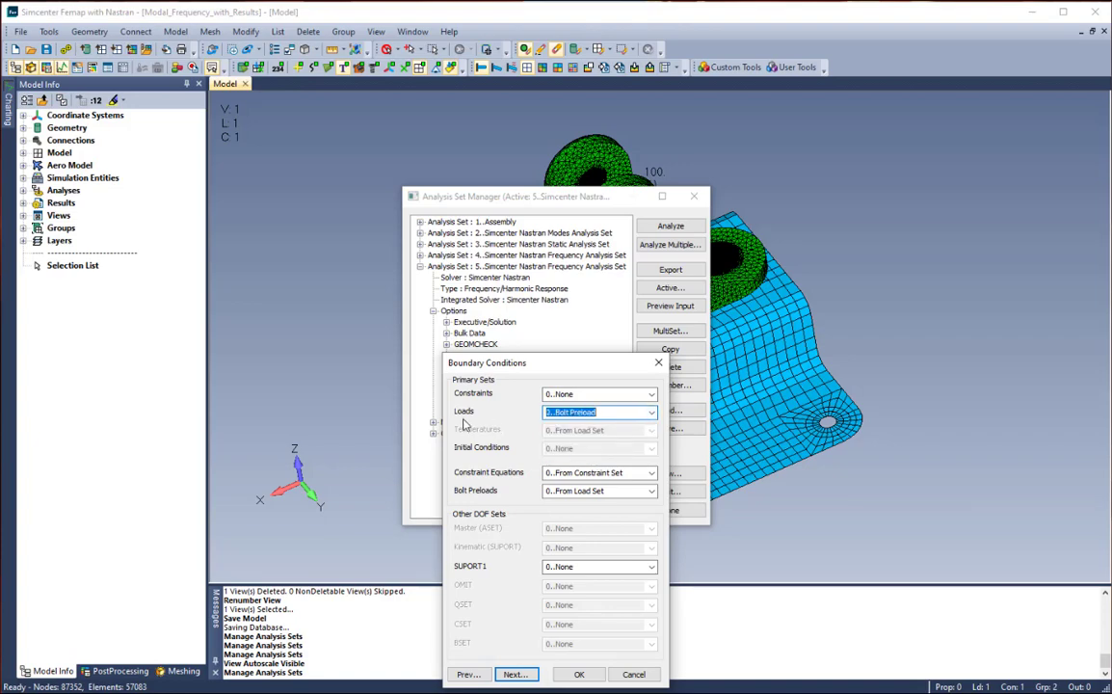
click(578, 674)
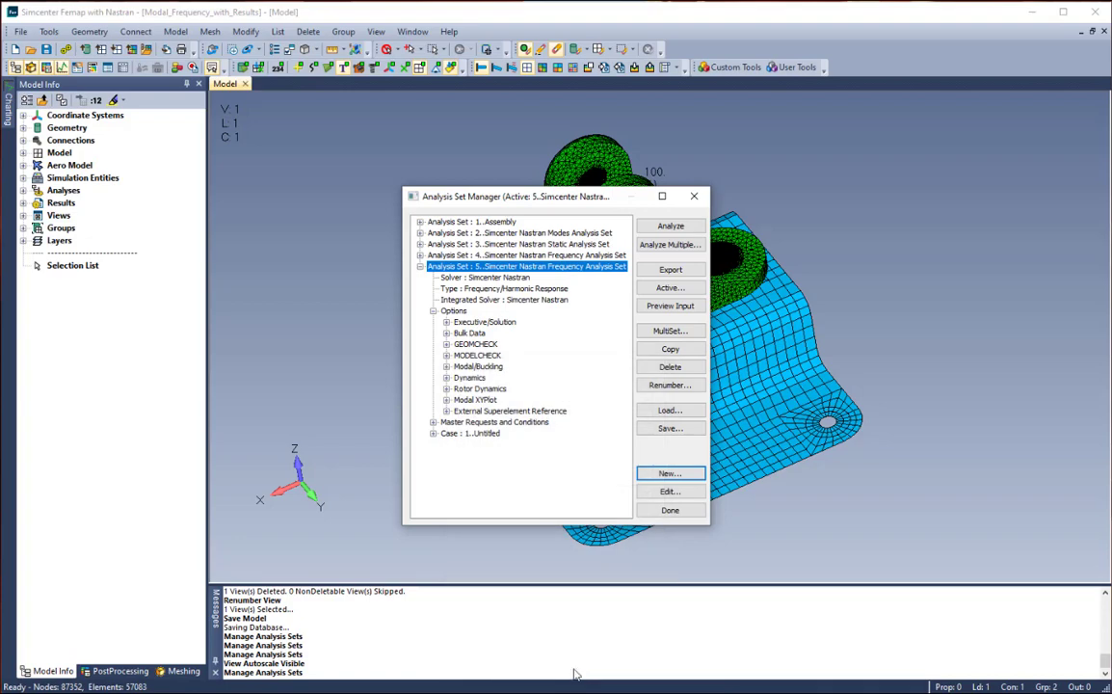
Start a second analysis case of type Frequency/Harmonic Response and set its modal damping table to Damping
click(474, 435)
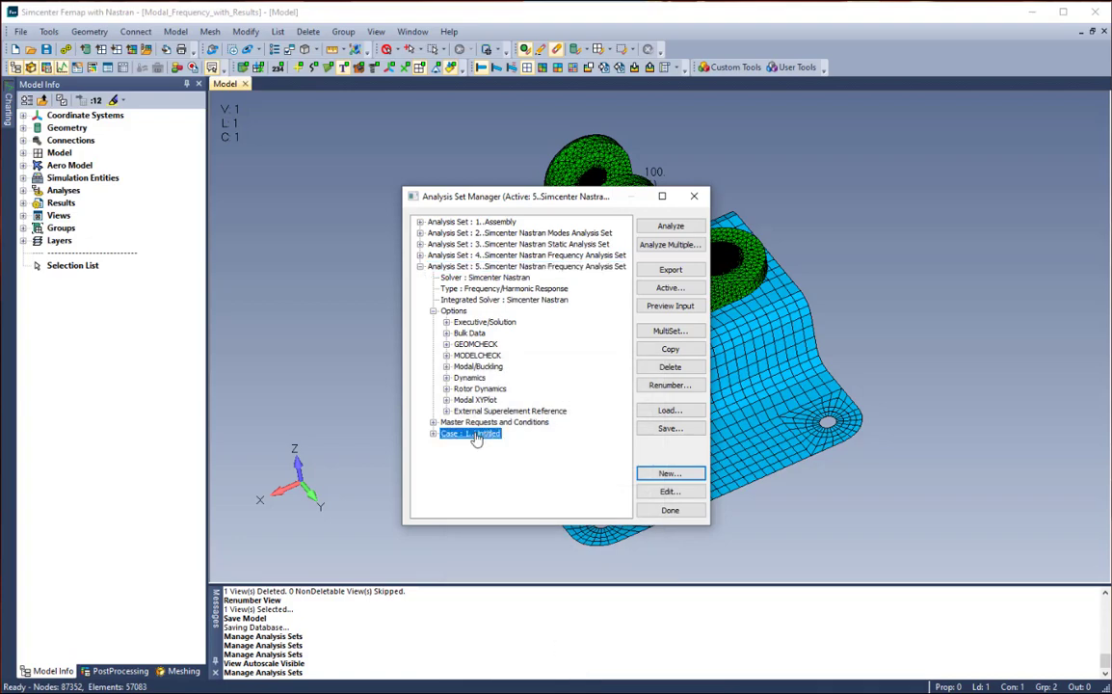
click(670, 475)
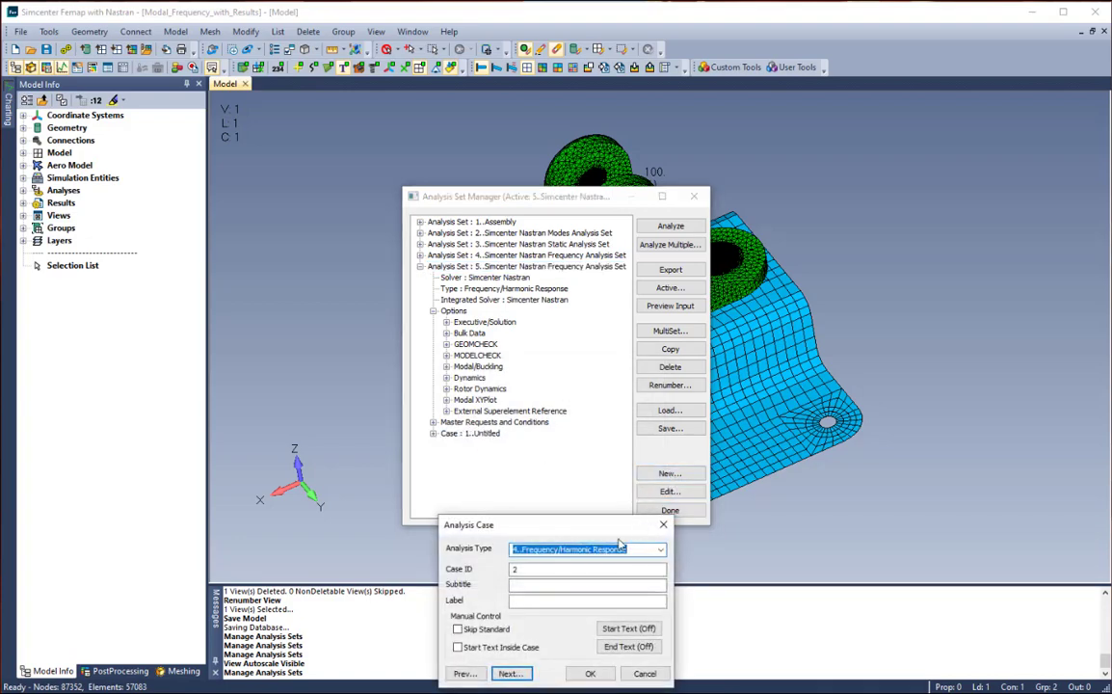
drag(563, 525, 588, 314)
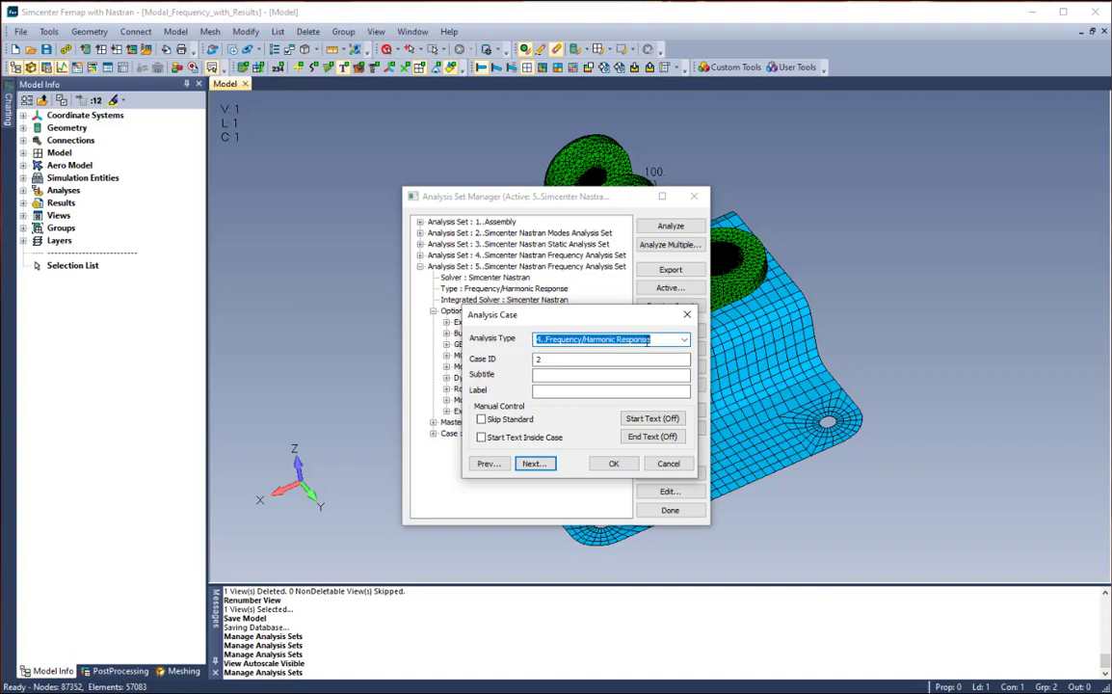
click(535, 464)
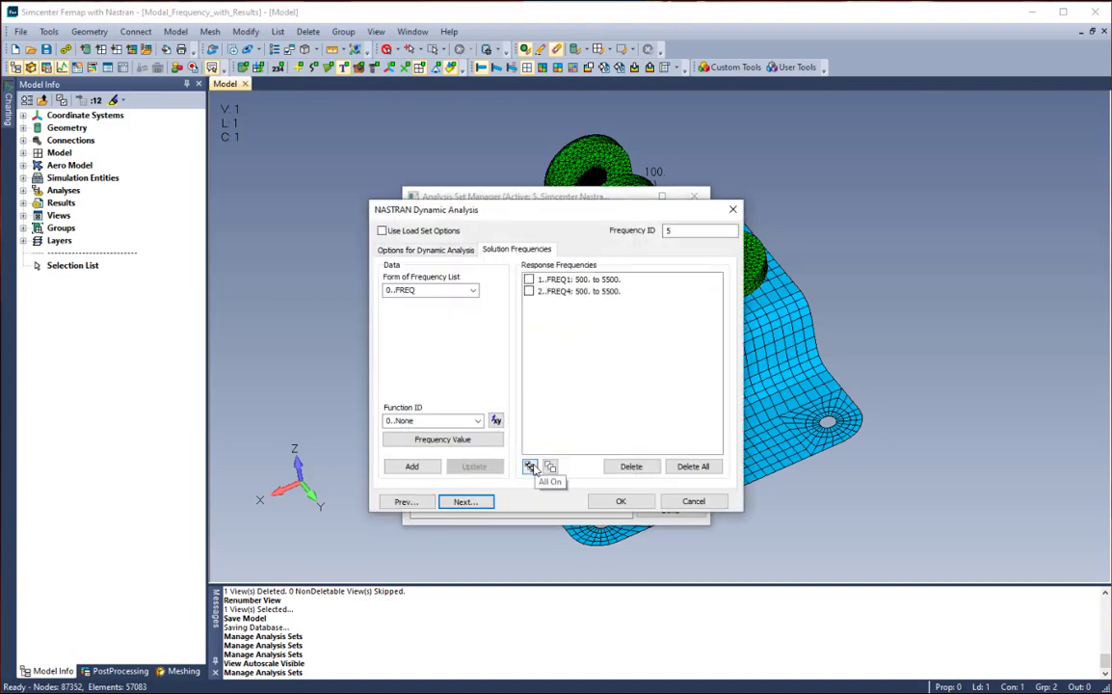
click(410, 247)
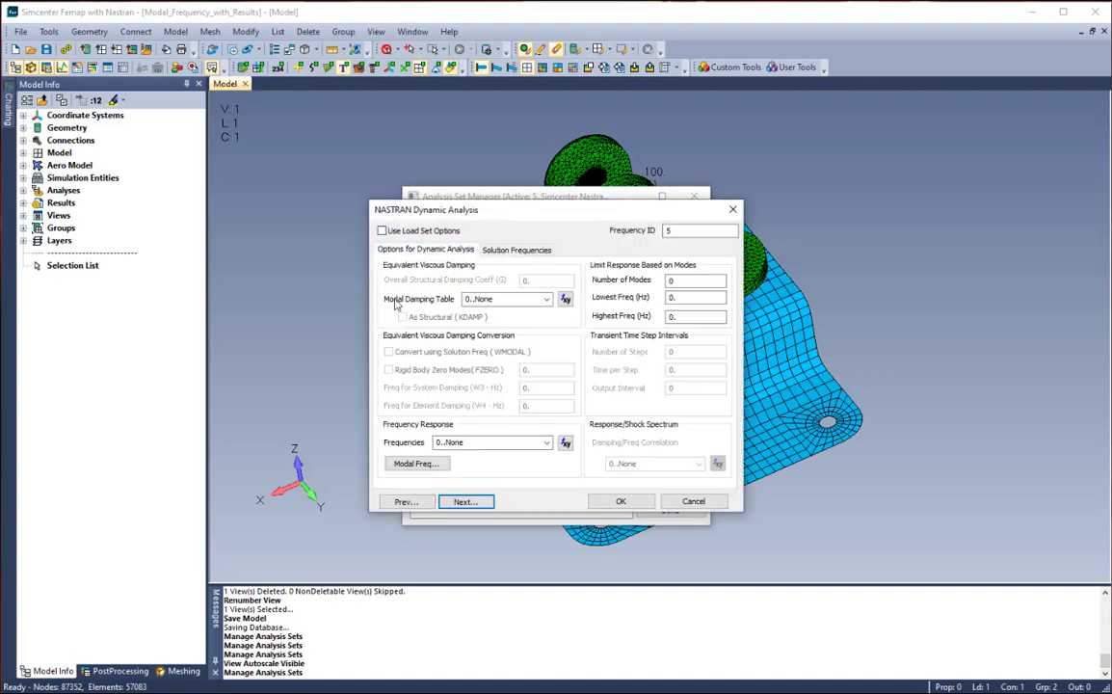
click(545, 298)
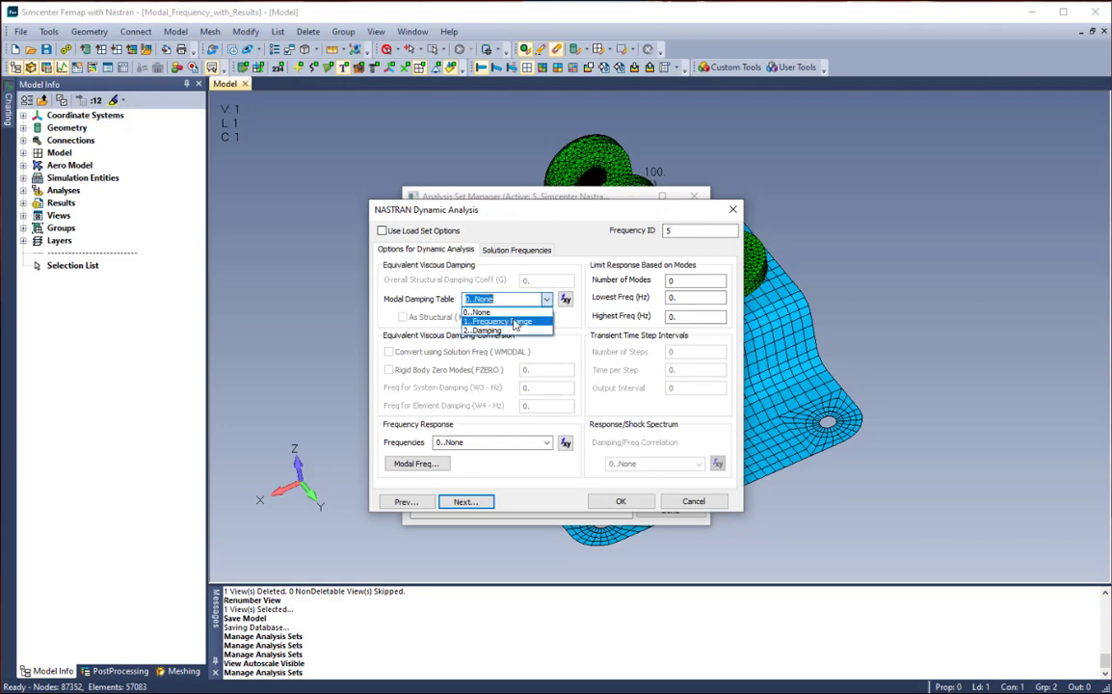
click(492, 333)
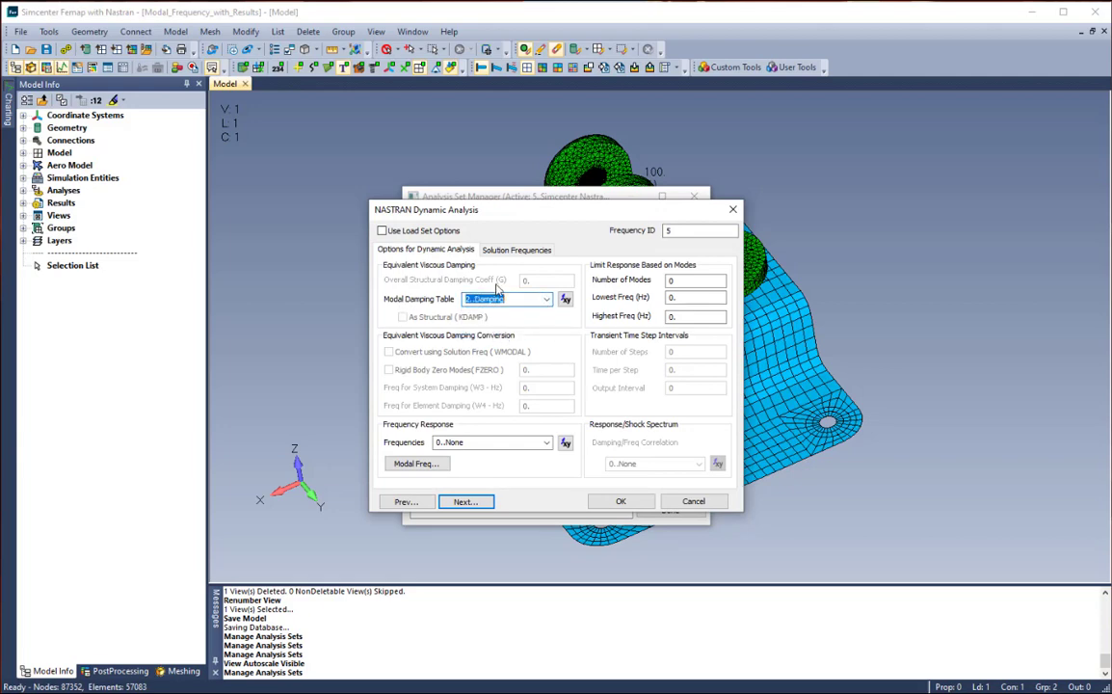
Enable both response frequency entries, FREQ1 and FREQ4 from 500 to 5500, for the second case
click(516, 252)
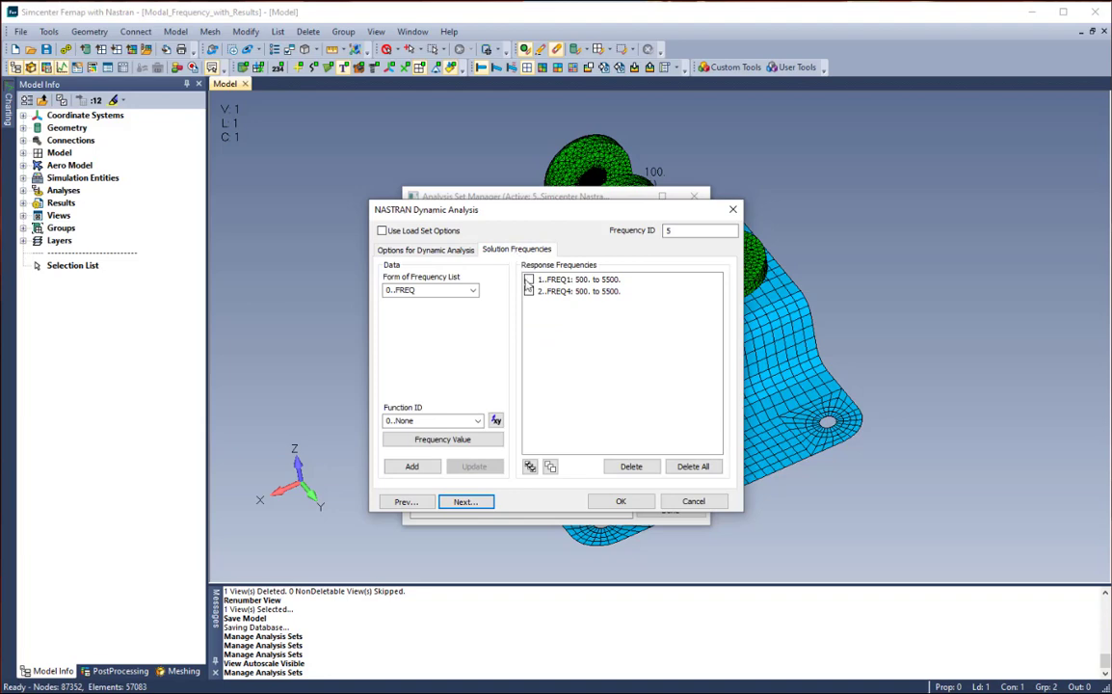
click(528, 279)
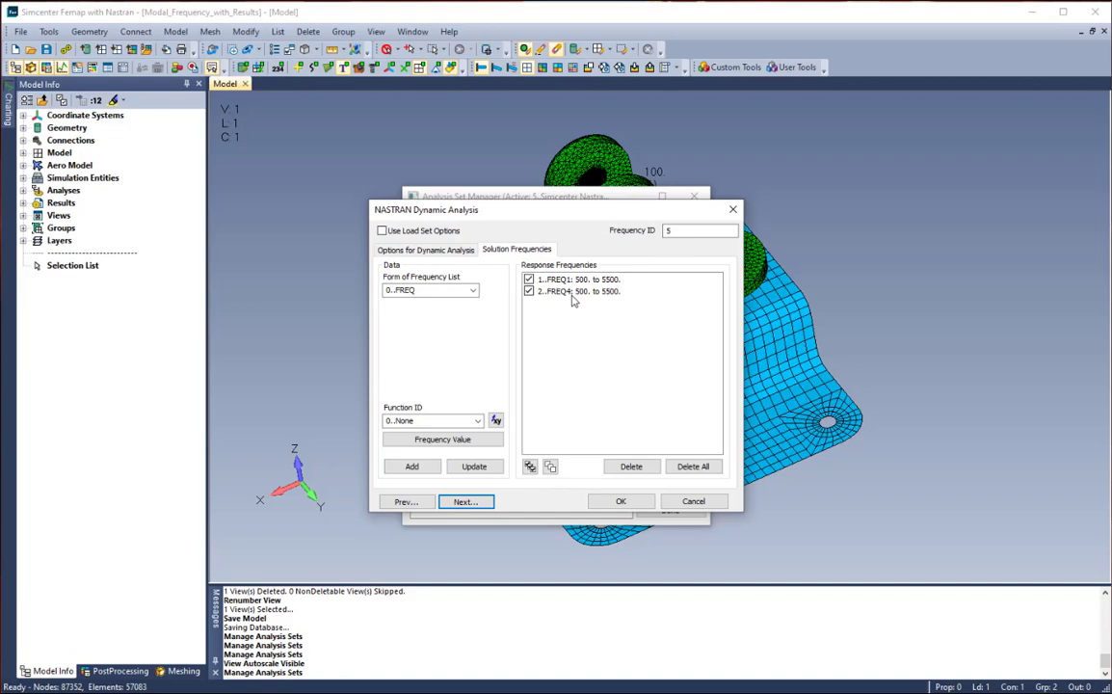
click(466, 502)
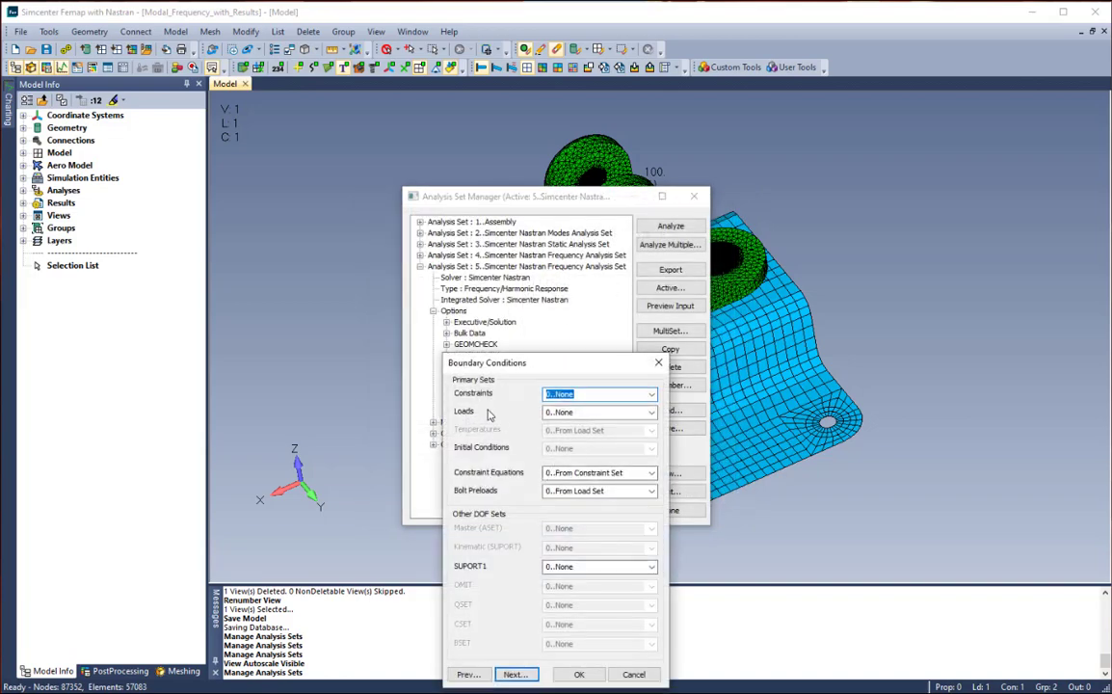
Assign the Dynamic Excitation load set to the second case and finish creating the case
click(650, 413)
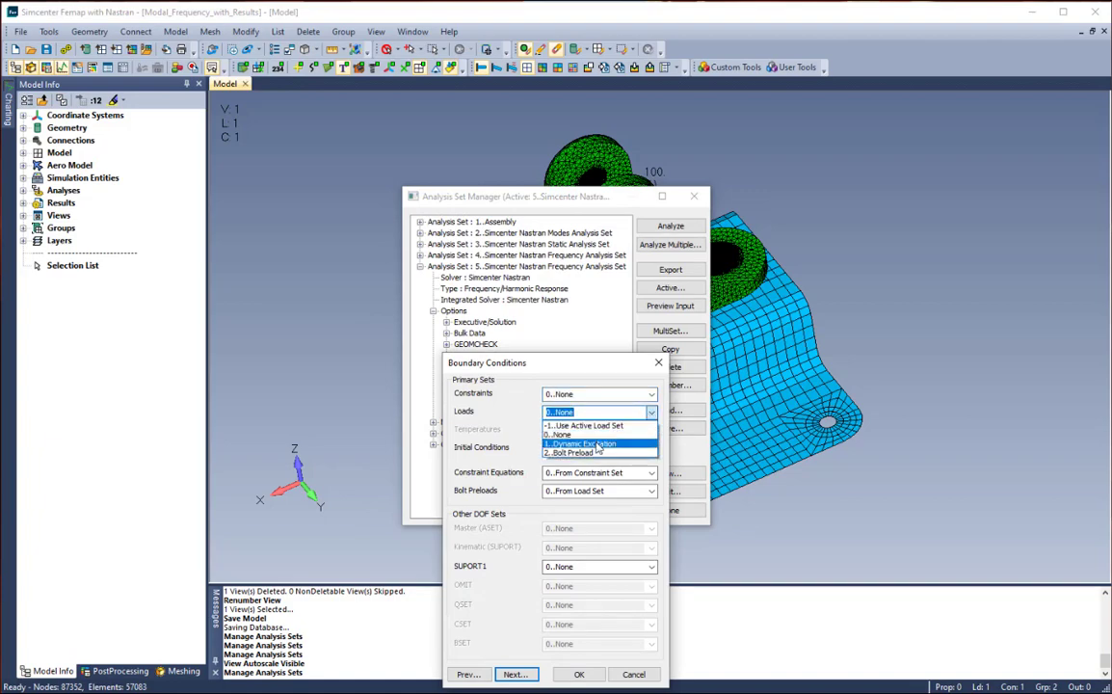
click(598, 445)
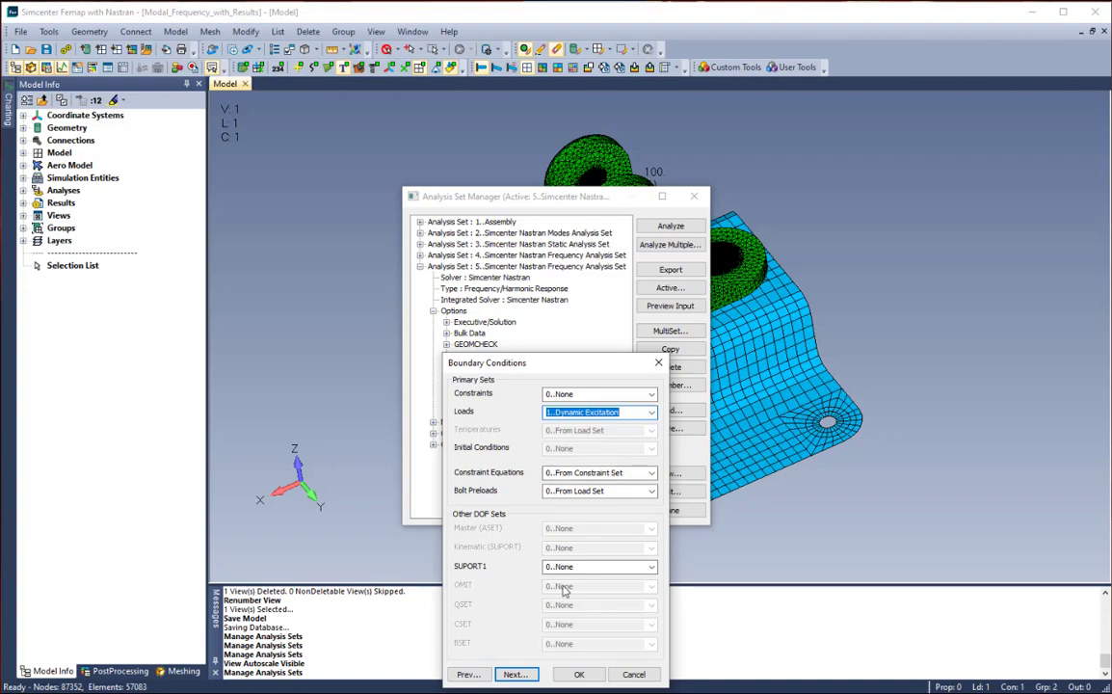
click(579, 675)
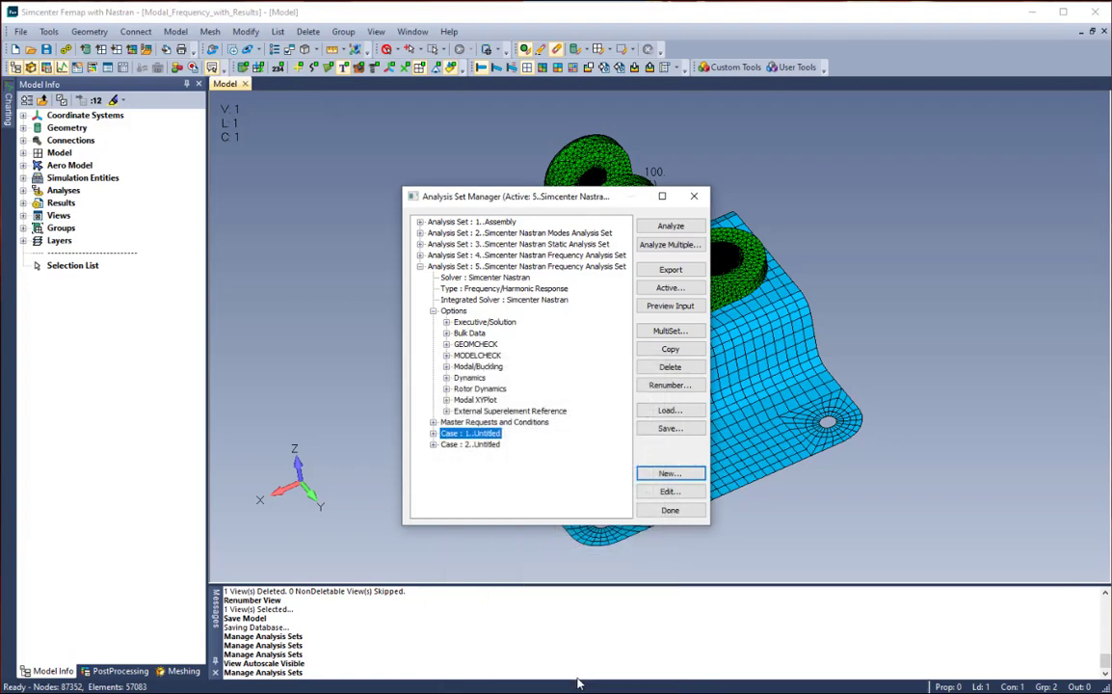
Set the STATSUB preload subcase of Case 2 to subcase 1, the static bolt preload case
click(433, 444)
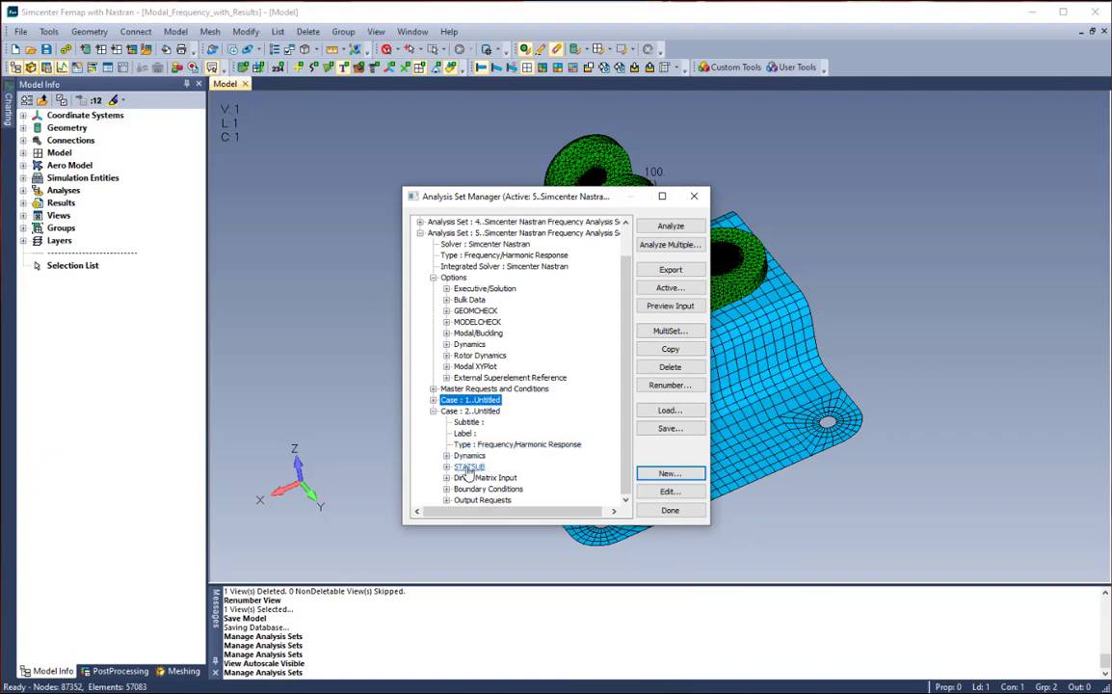
click(468, 467)
click(667, 492)
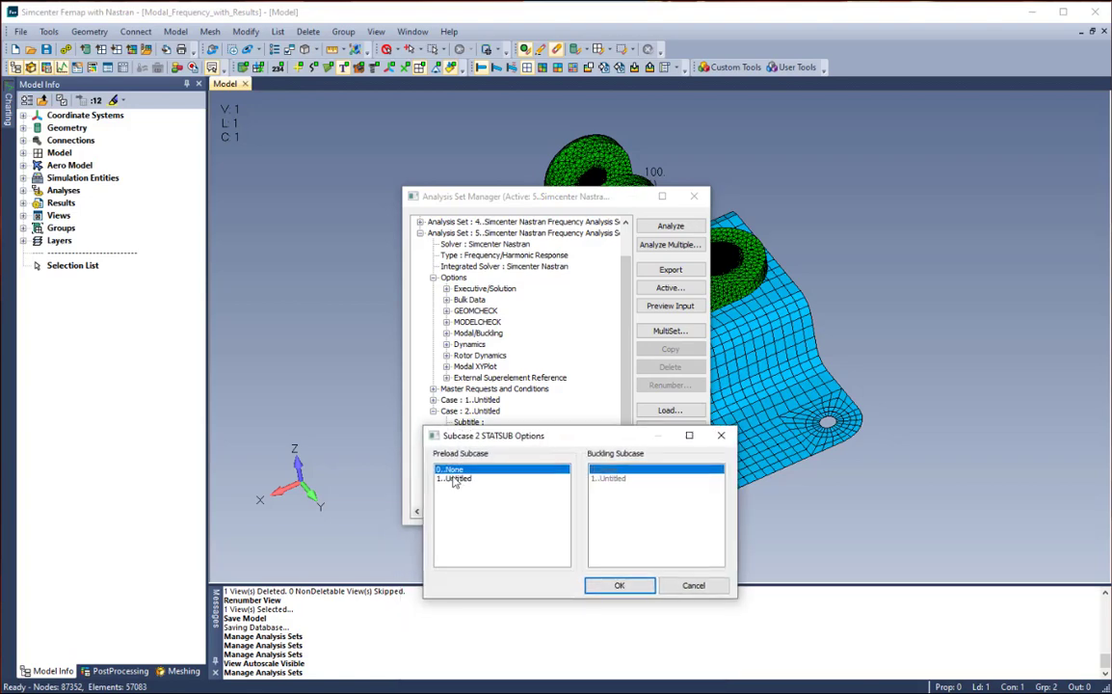
click(453, 479)
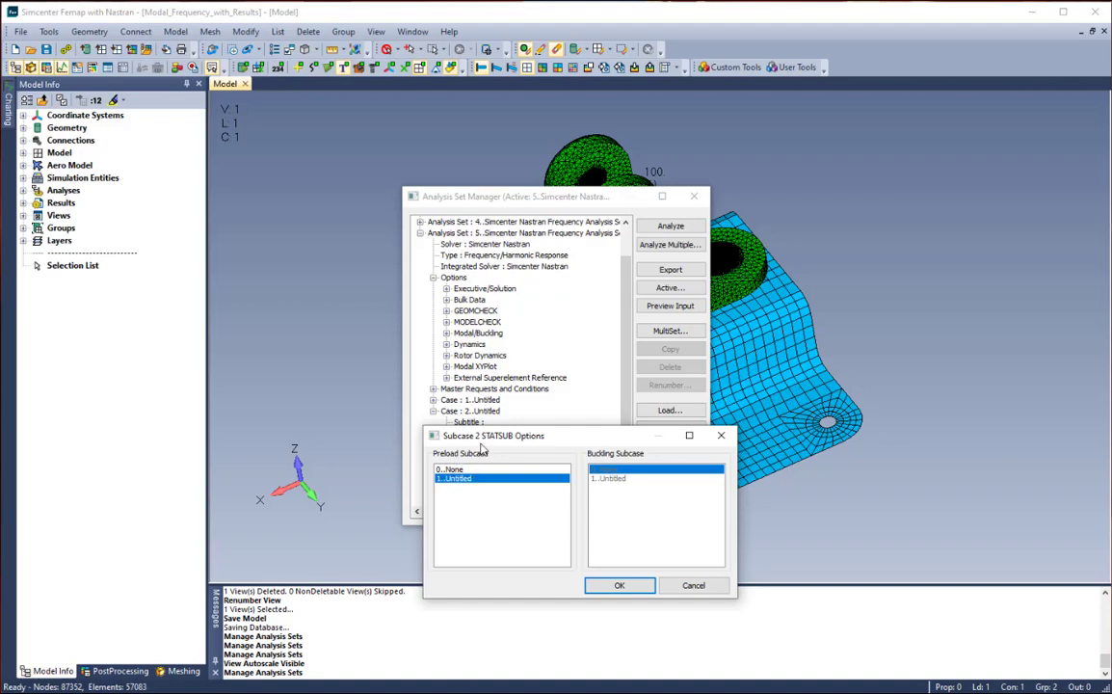
click(620, 586)
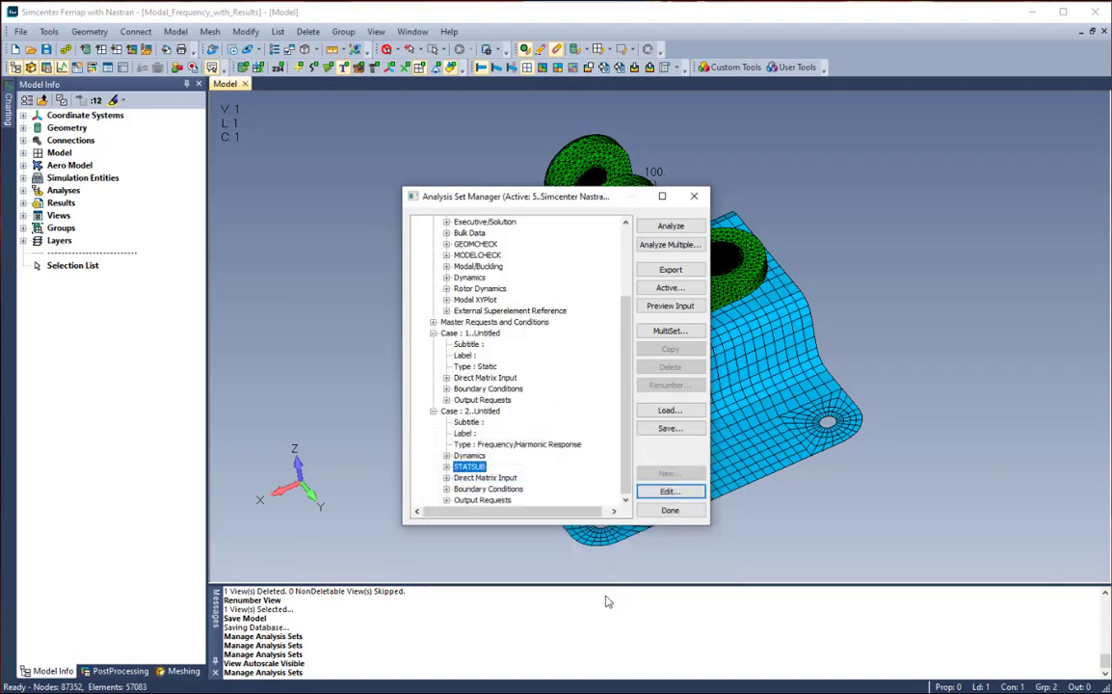
Preview the Nastran input file of the new frequency analysis set, and close the preview and the Analysis Set Manager
click(672, 306)
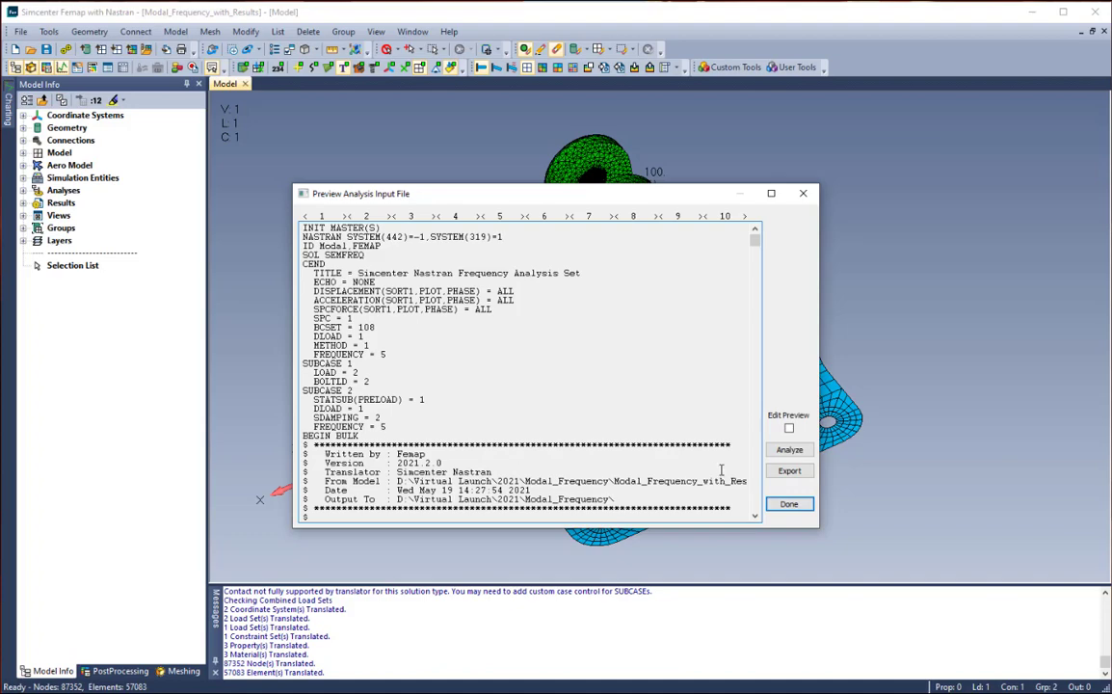
click(790, 508)
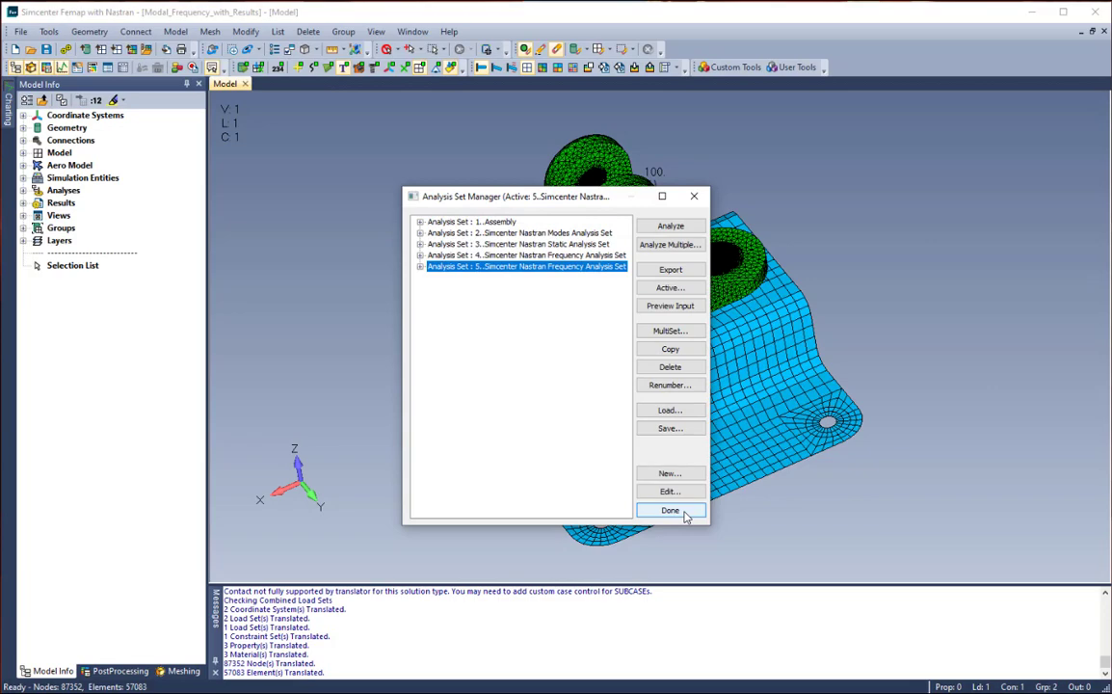
click(685, 515)
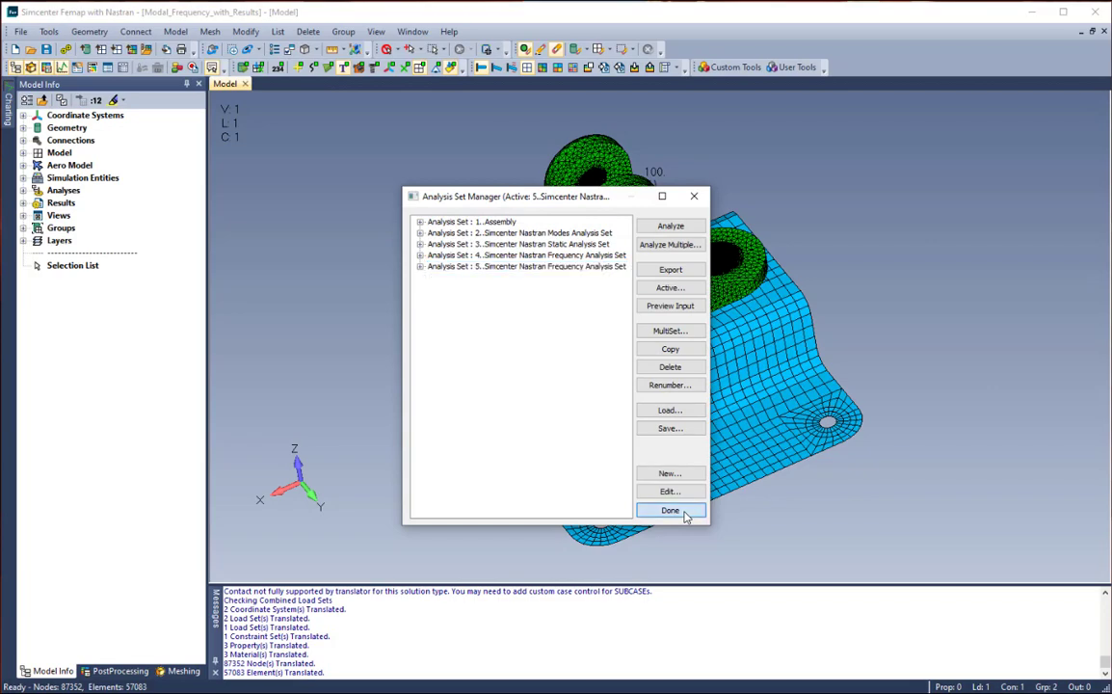
Display the T3 Accelerations chart and the T1 Translations chart of the frequency response results
click(8, 103)
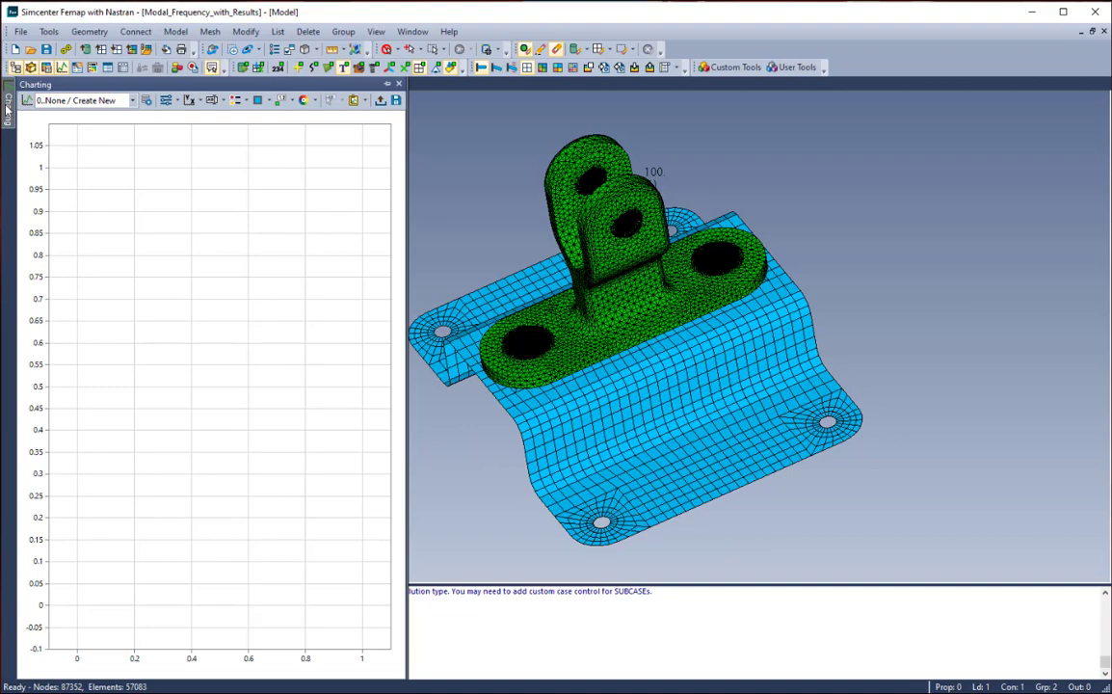
click(132, 100)
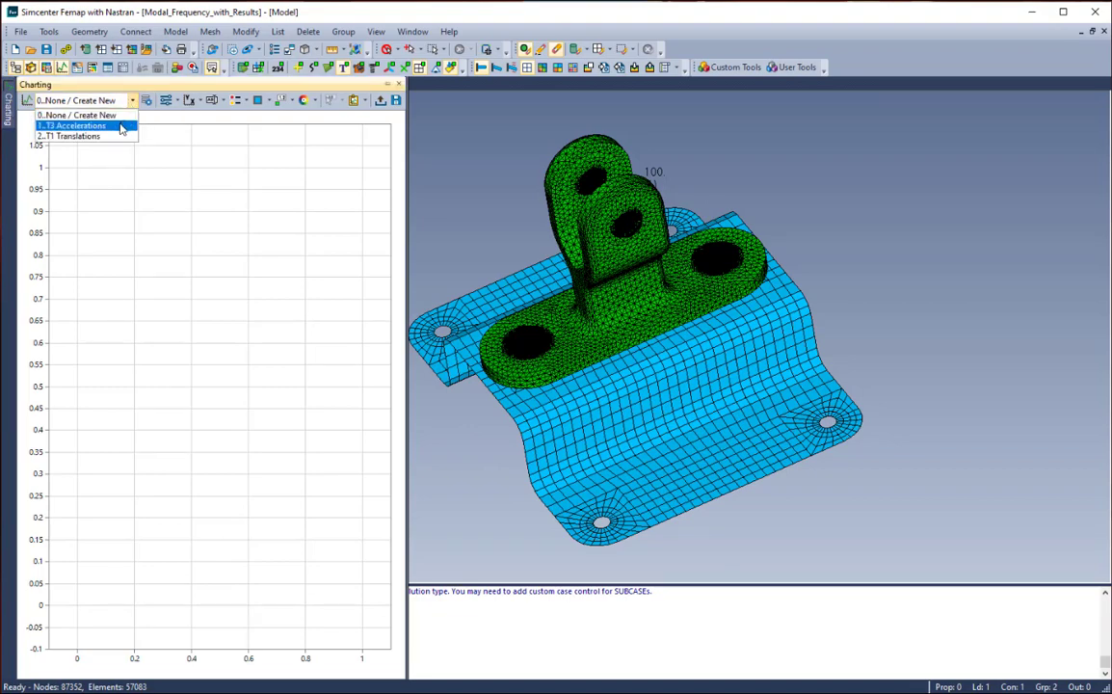
click(122, 126)
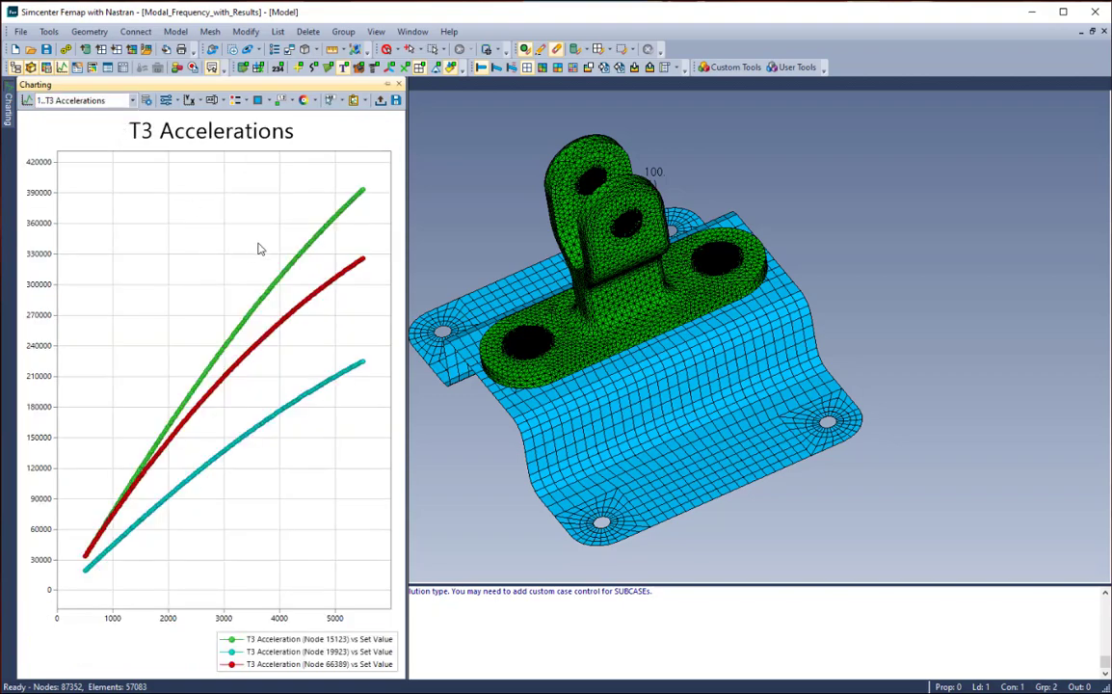
click(133, 101)
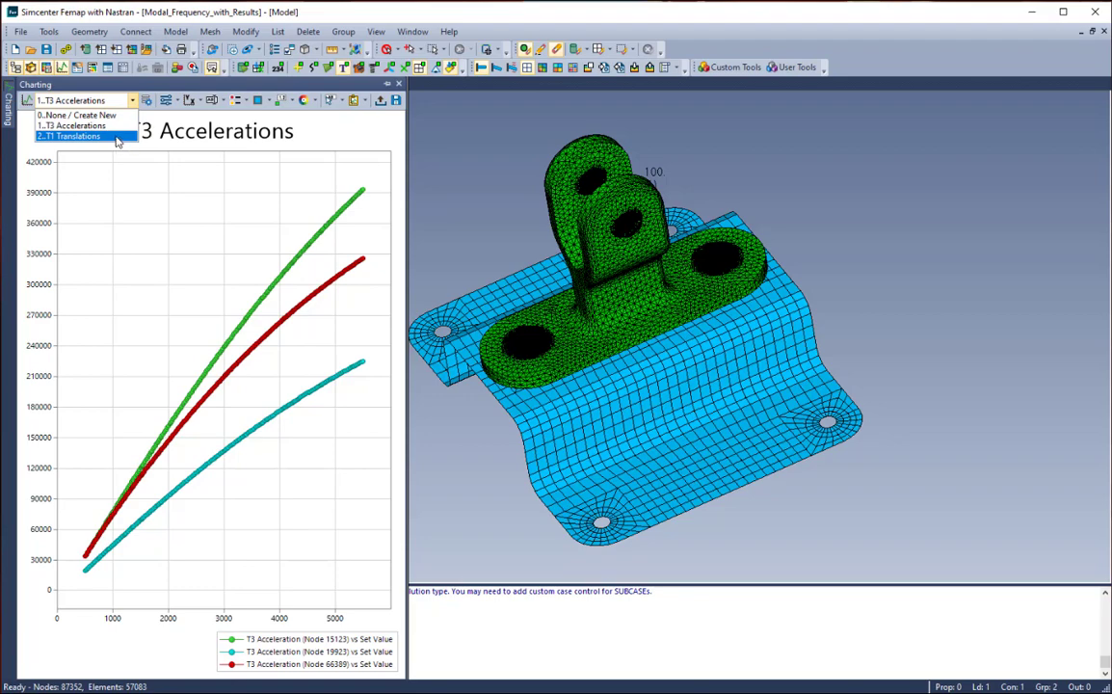
click(117, 137)
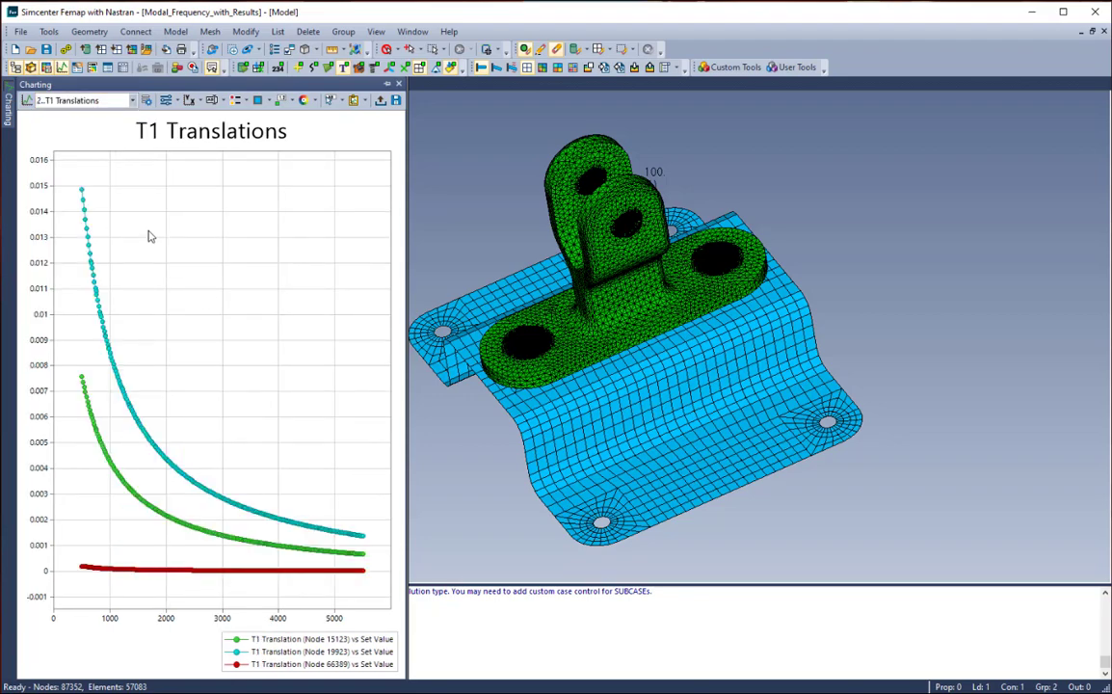